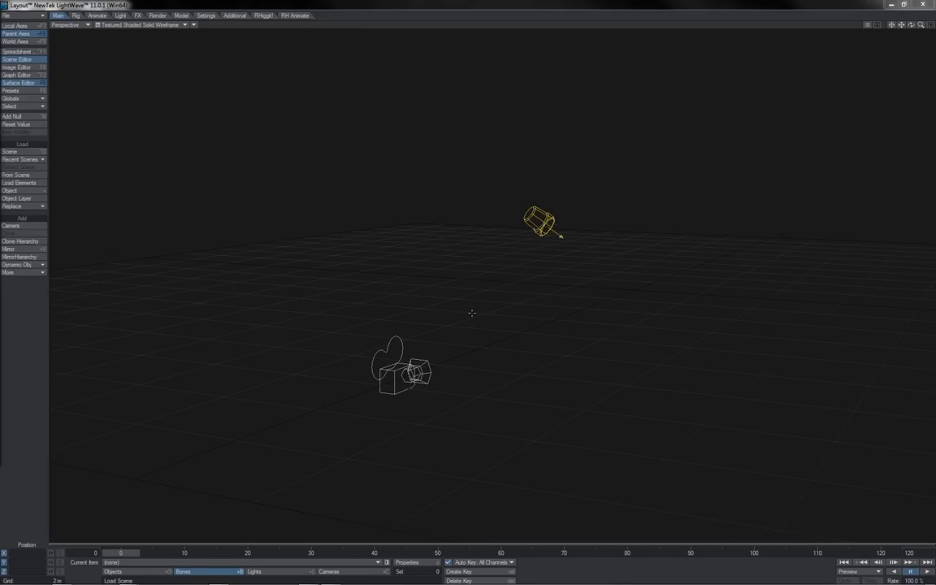
Open the Surface Editor and enable Edit Nodes for the plane's Default surface.
left_click(18, 82)
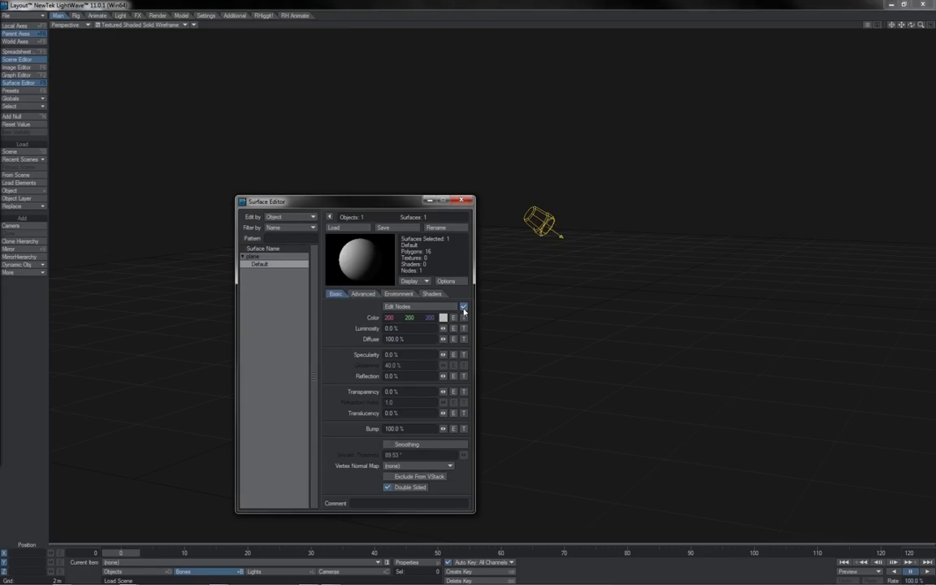
left_click(464, 307)
Open the Default surface's Node Editor and browse the 3D Textures and Add Node Layers lists.
left_click(444, 308)
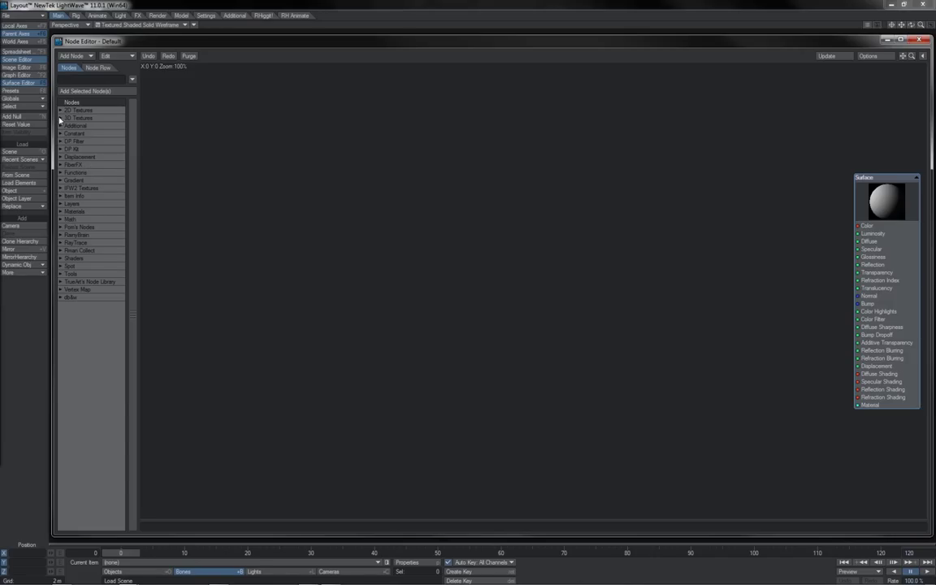
left_click(61, 117)
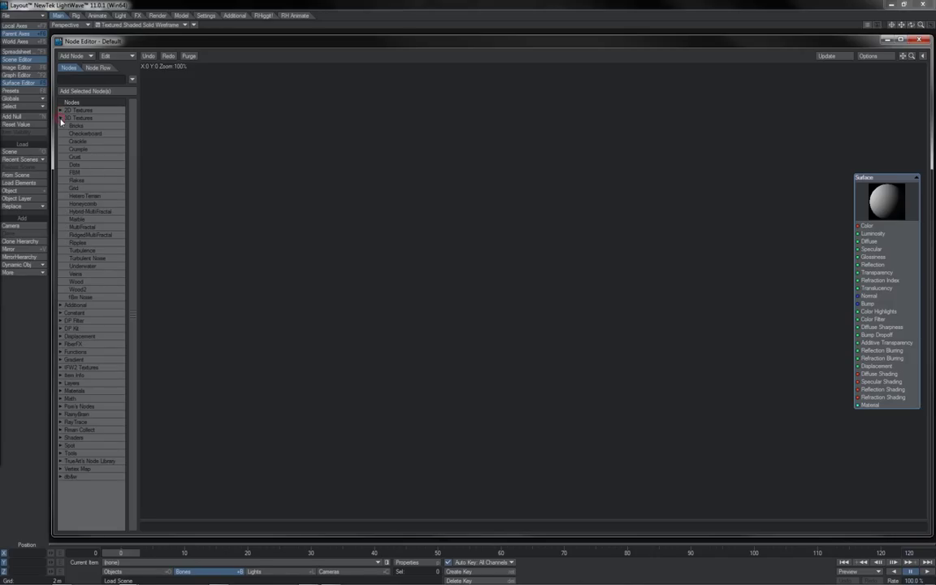
left_click(61, 118)
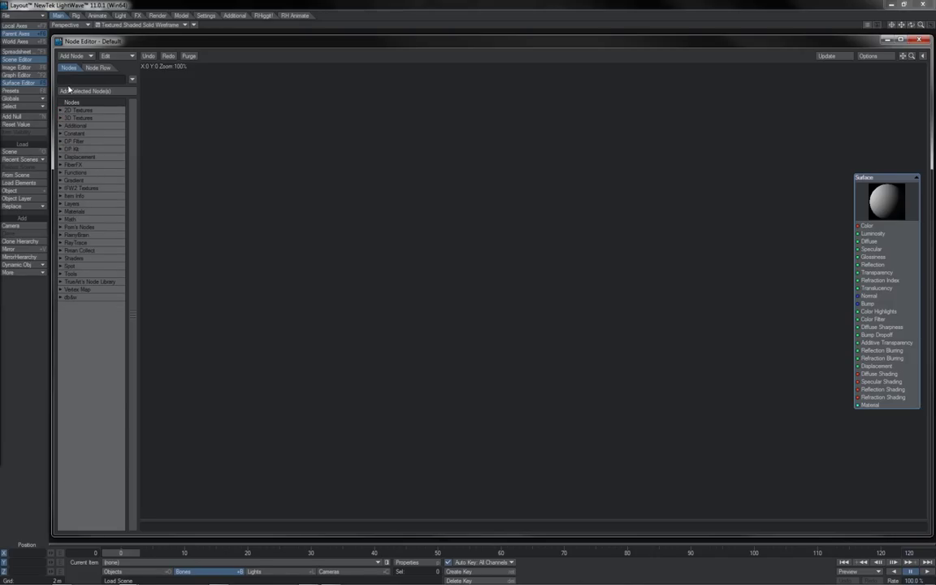
left_click(70, 81)
left_click(72, 56)
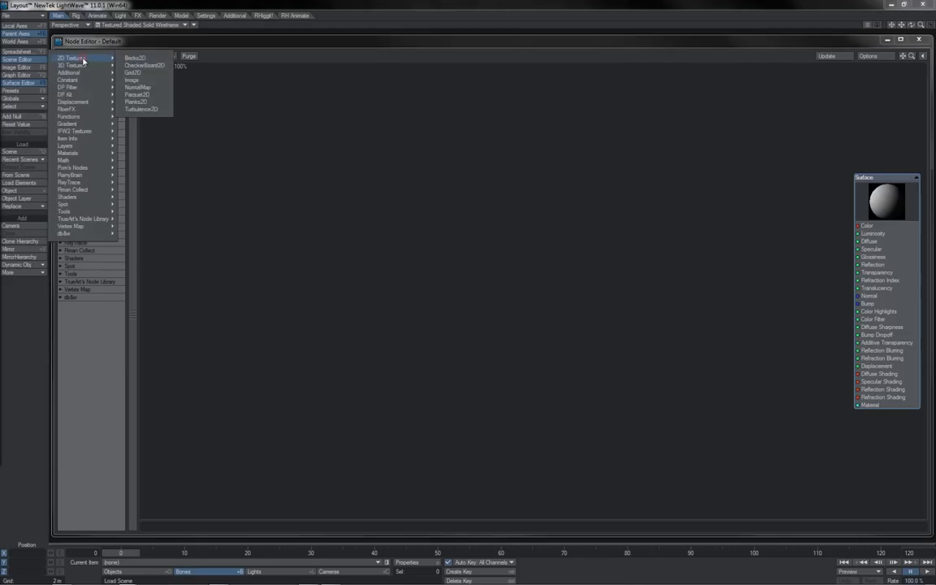
mouse_move(87, 149)
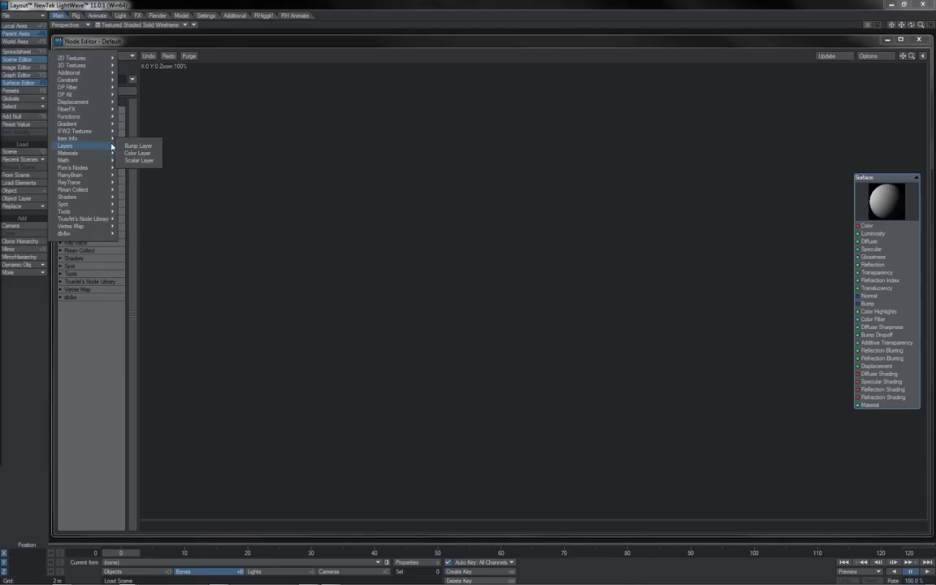
left_click(125, 56)
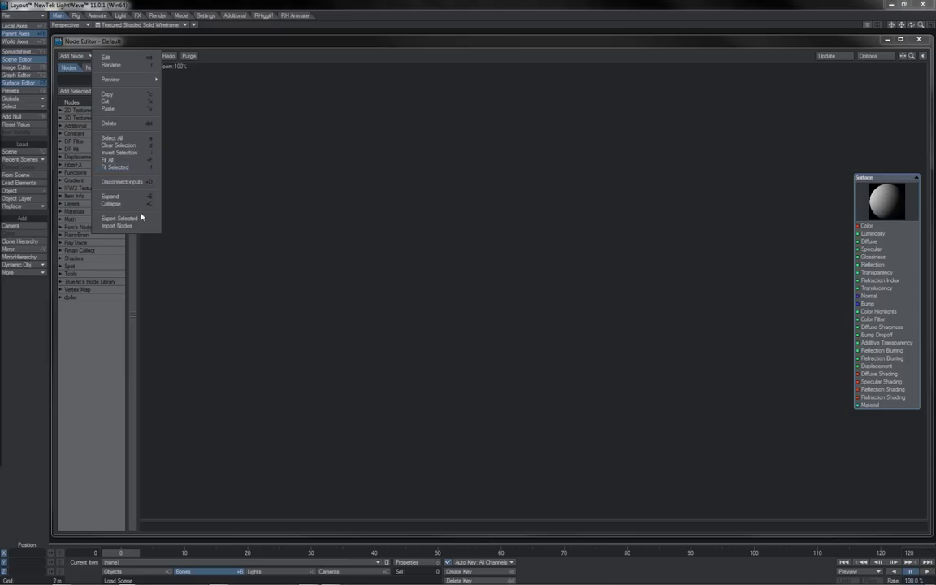
left_click(306, 200)
right_click(304, 198)
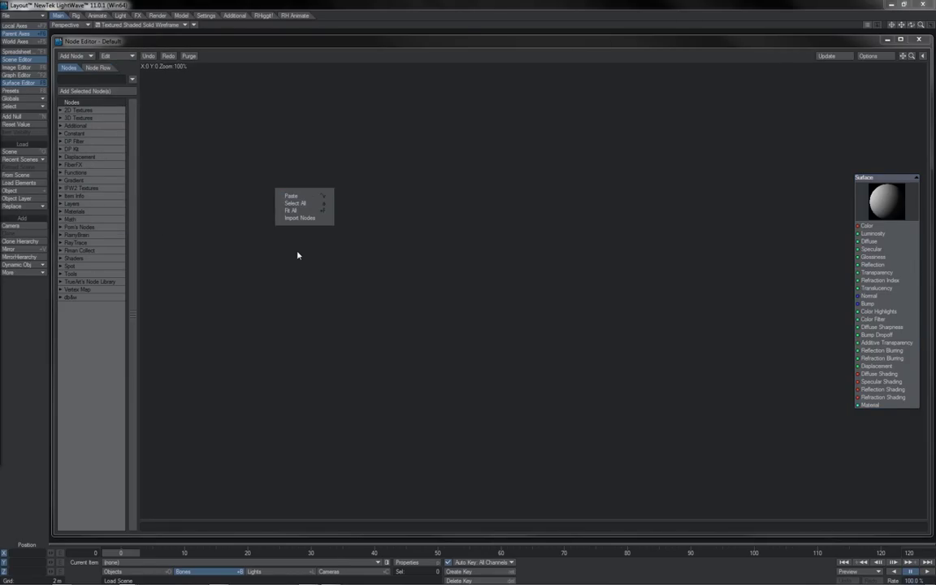
right_click(867, 254)
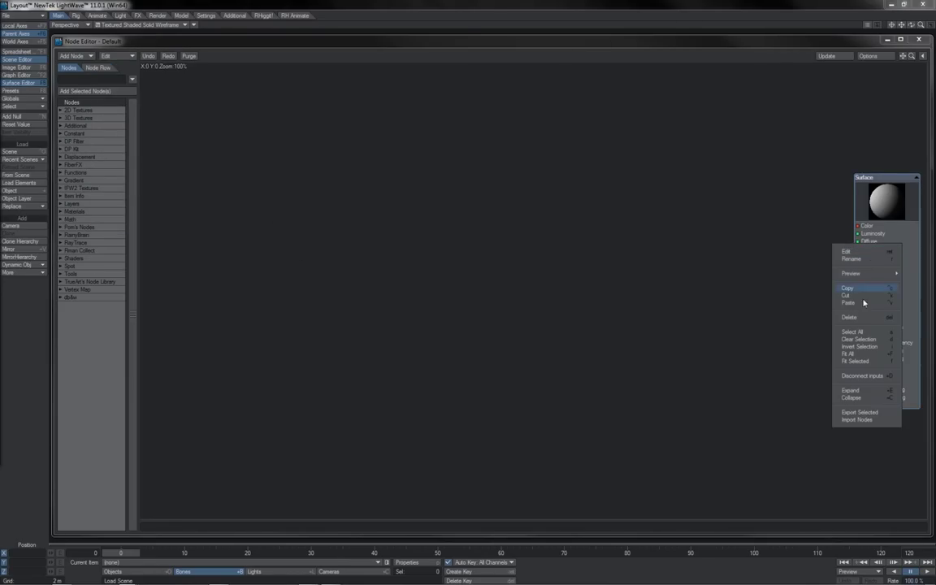
left_click(859, 339)
left_click(868, 55)
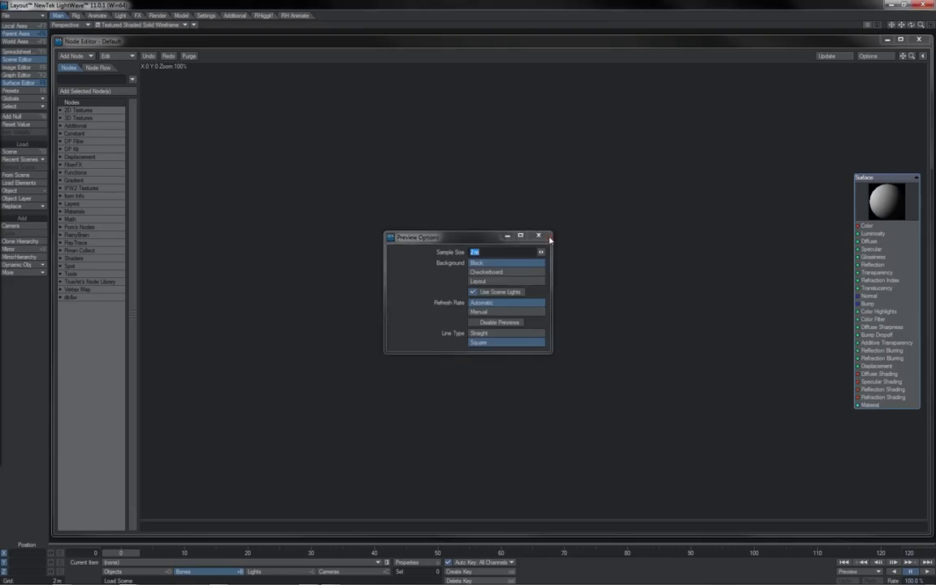
left_click(546, 235)
left_click(826, 56)
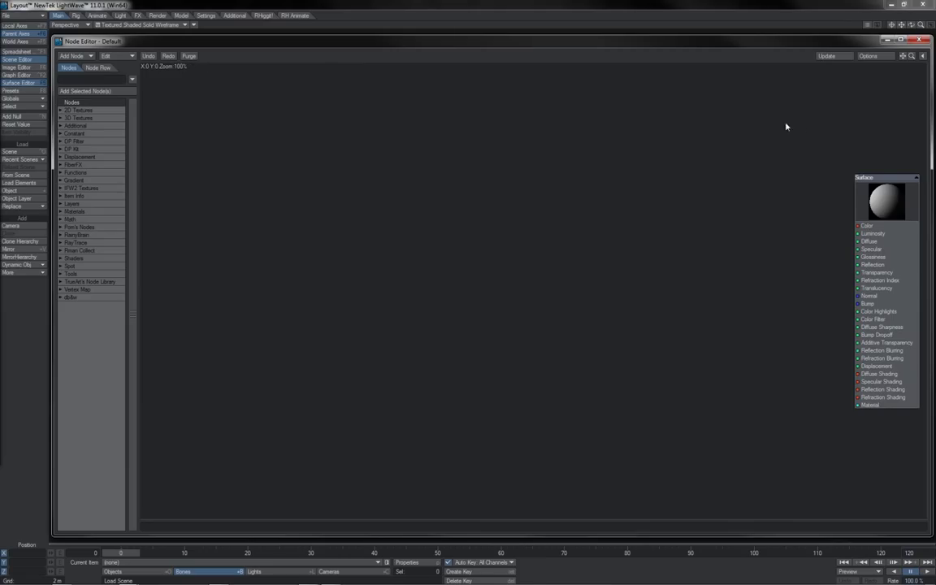
Place a Checkerboard 3D texture node on the canvas and open its properties window.
mouse_move(912, 56)
left_mouse_down()
mouse_move(882, 58)
mouse_move(924, 58)
left_mouse_up()
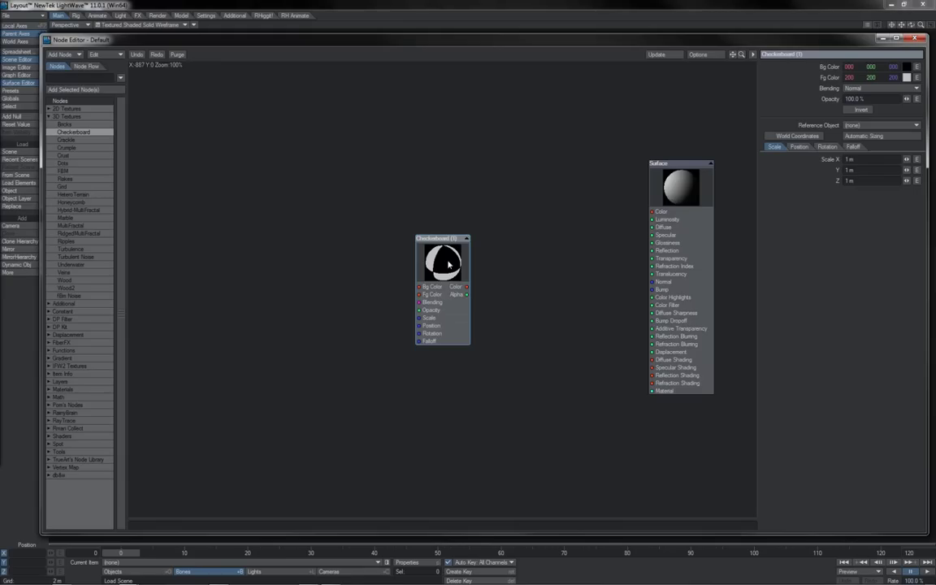
left_click_drag(460, 282, 404, 302)
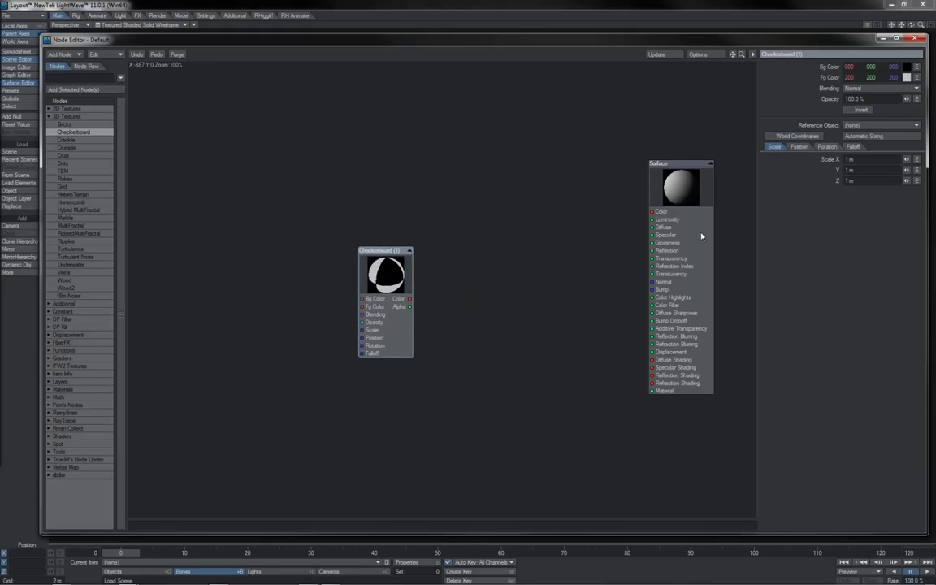
left_click_drag(396, 296, 395, 297)
double_click(396, 297)
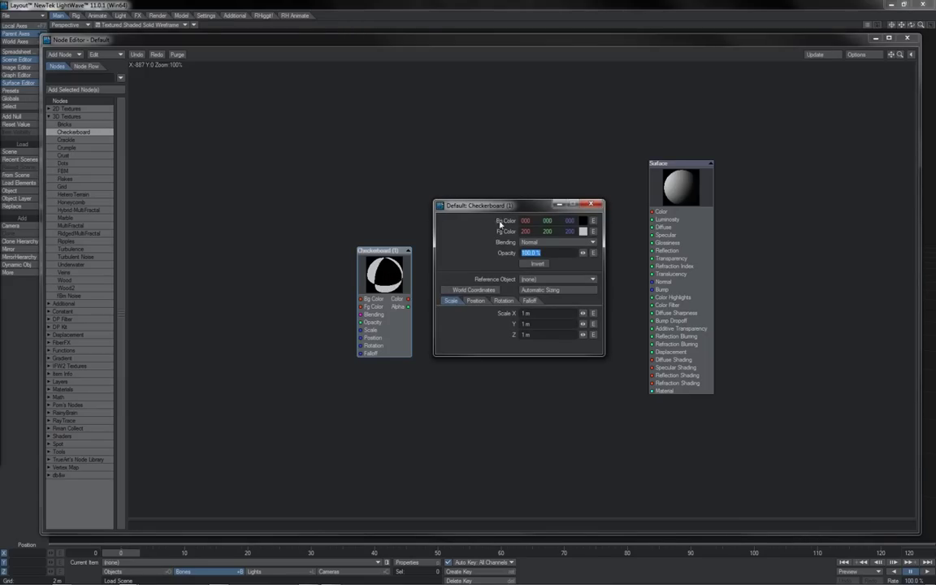
left_click_drag(520, 201, 499, 252)
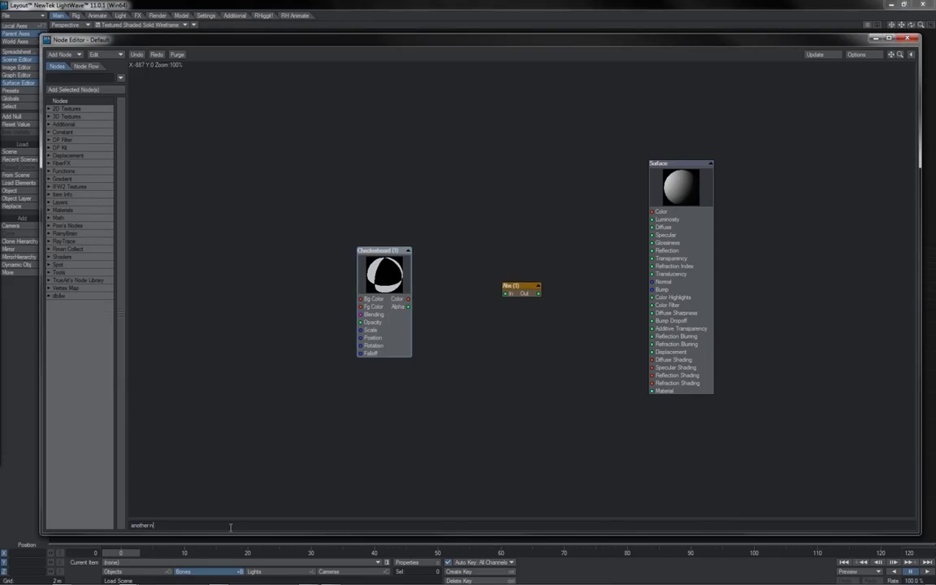
Select the Abs and Checkerboard nodes in turn to view their comments.
left_click(384, 351)
left_click(384, 351)
left_click(512, 293)
left_click(388, 344)
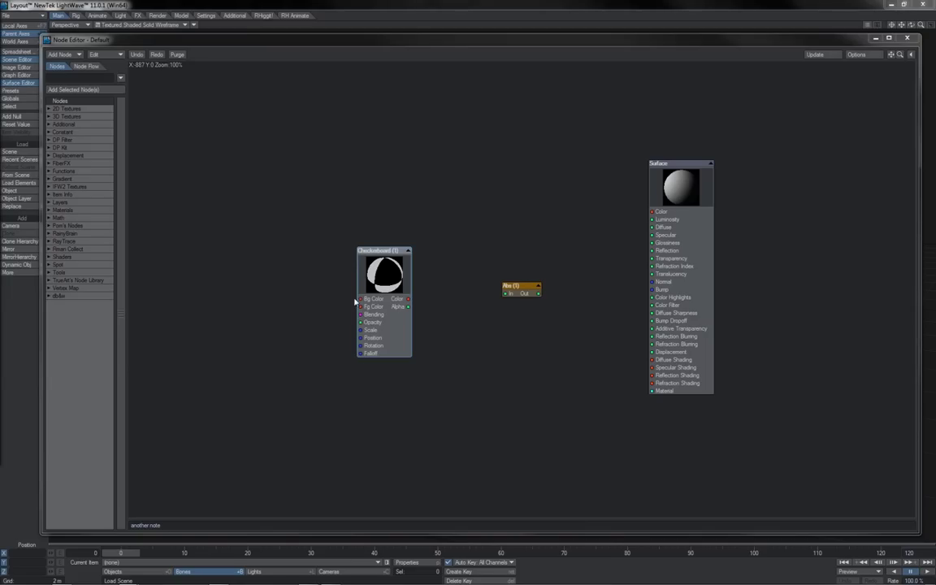
left_click_drag(406, 301, 468, 289)
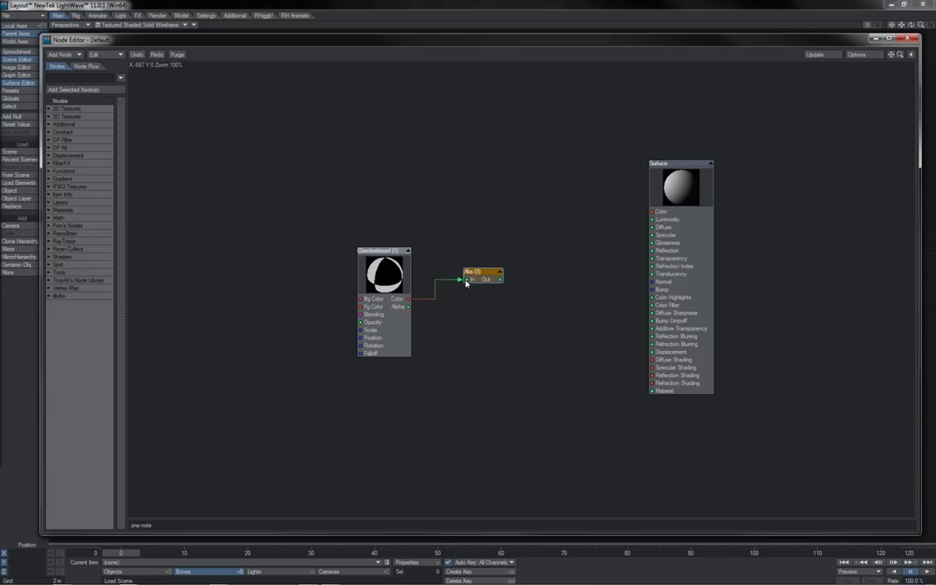
left_click(248, 526)
type("54654654654654")
mouse_move(409, 302)
left_mouse_down()
mouse_move(447, 315)
mouse_move(476, 296)
mouse_move(443, 291)
mouse_move(456, 303)
left_mouse_up()
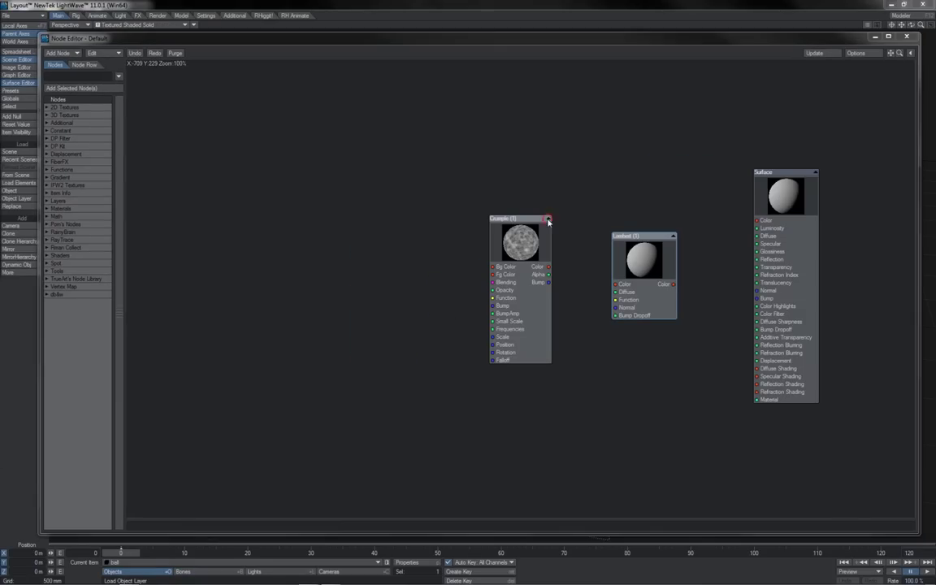
Collapse the Crumple and Lambert nodes to previews, reposition them, then re-expand Crumple.
left_click(549, 219)
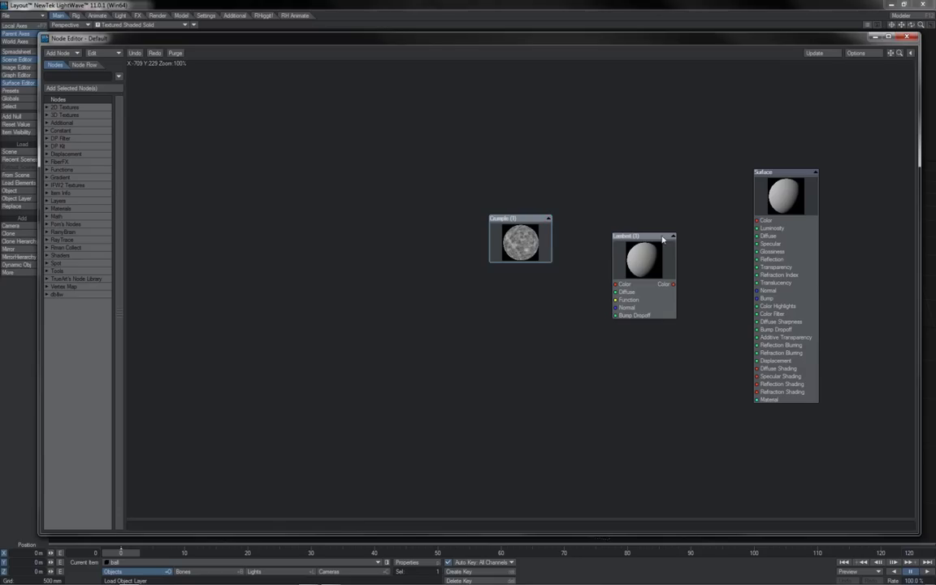
left_click(673, 237)
left_click(673, 237)
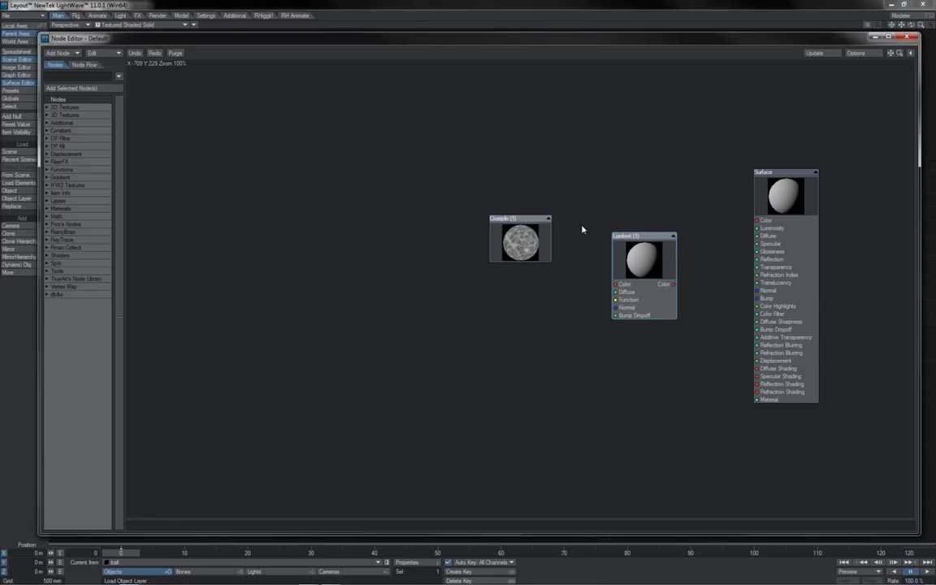
left_click(549, 219)
left_click(549, 220)
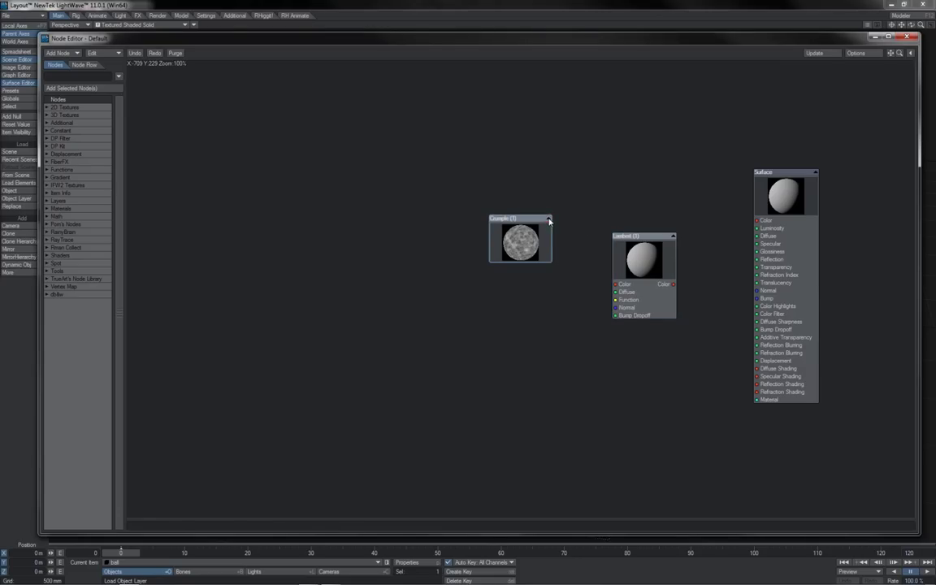
left_click(673, 237)
left_click_drag(657, 246, 631, 228)
left_click_drag(550, 246, 606, 237)
left_click(543, 220)
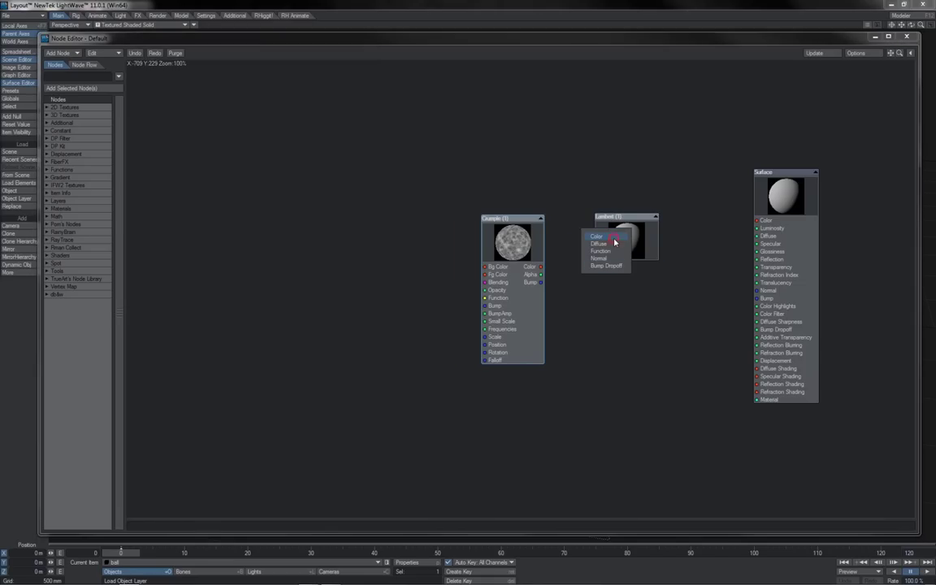
Connect Crumple's Color to Lambert's Color and toggle Crumple's preview between Bump and Color.
left_click(614, 237)
right_click(507, 237)
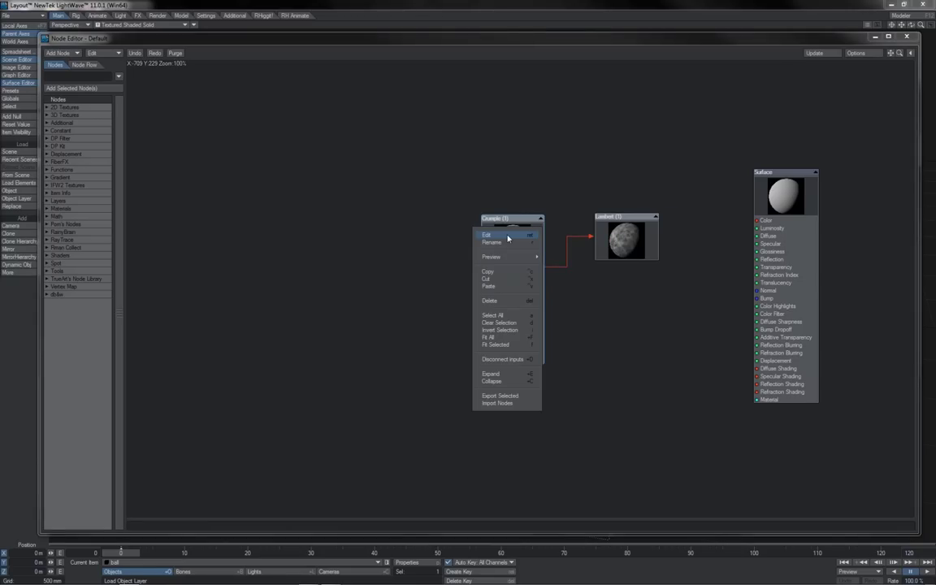
mouse_move(510, 261)
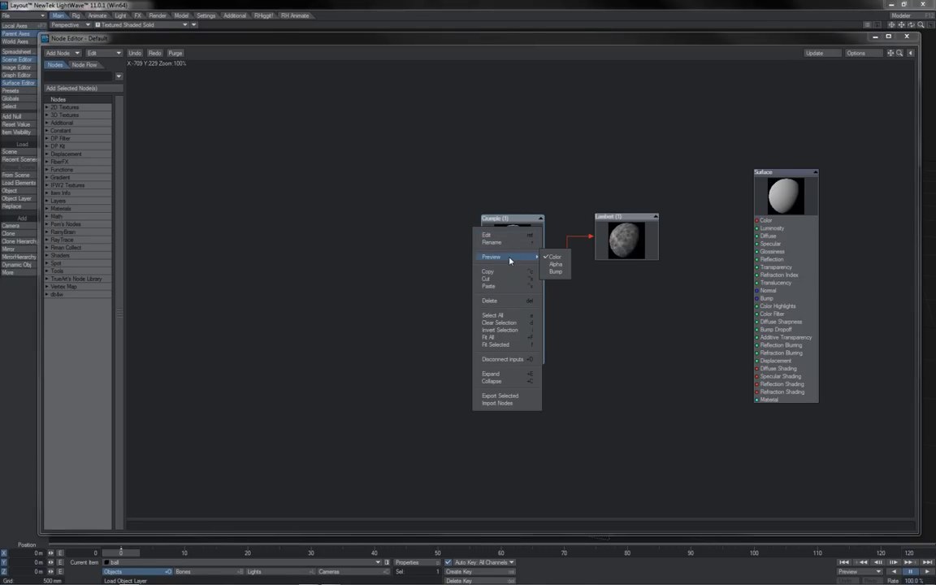
left_click(558, 272)
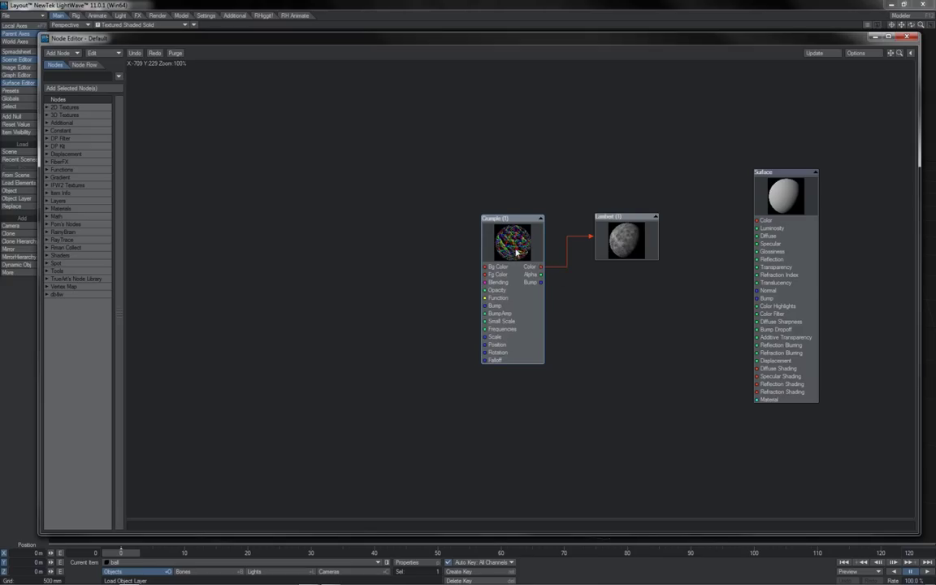
right_click(519, 246)
left_click(560, 252)
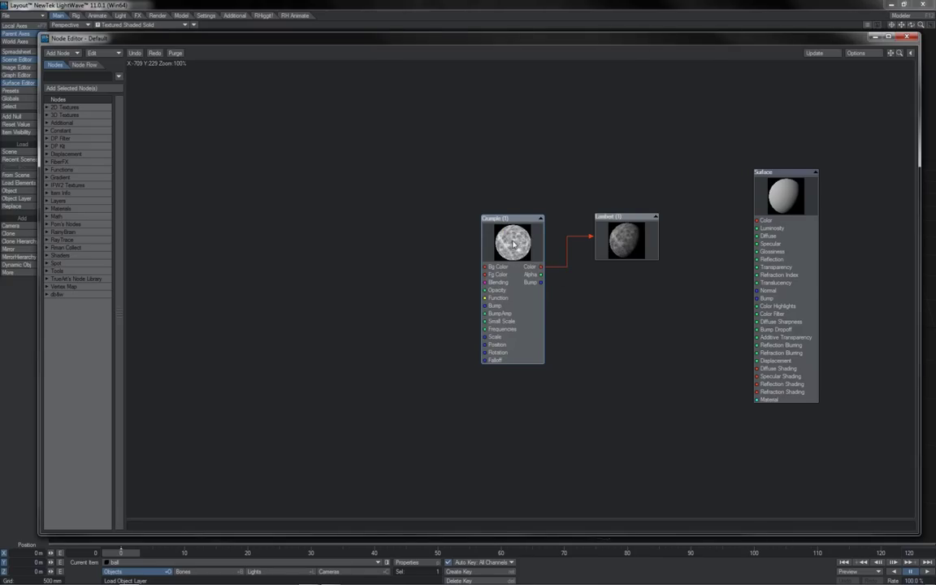
Export the box-selected Crumple and Lambert nodes with Edit > Export Selected.
left_click_drag(636, 232, 452, 386)
left_click(96, 52)
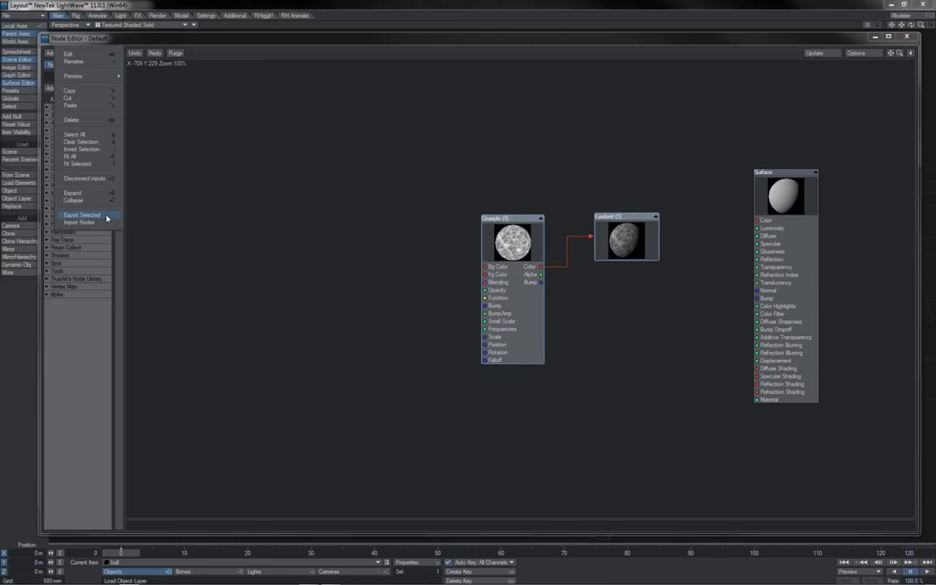
left_click(82, 215)
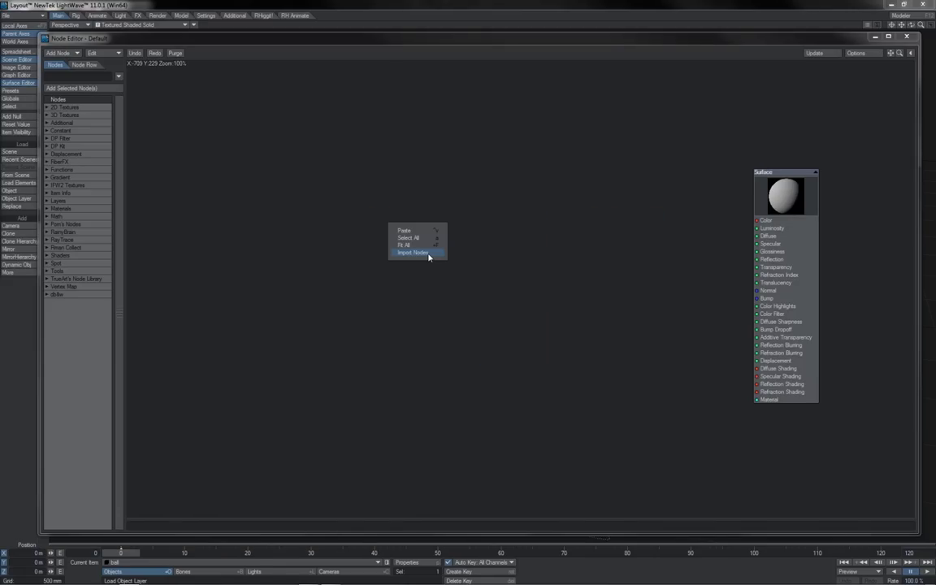
Import Nodes.nodes and connect Lambert's Color output to the Surface's Diffuse Shading.
left_click(427, 255)
double_click(164, 116)
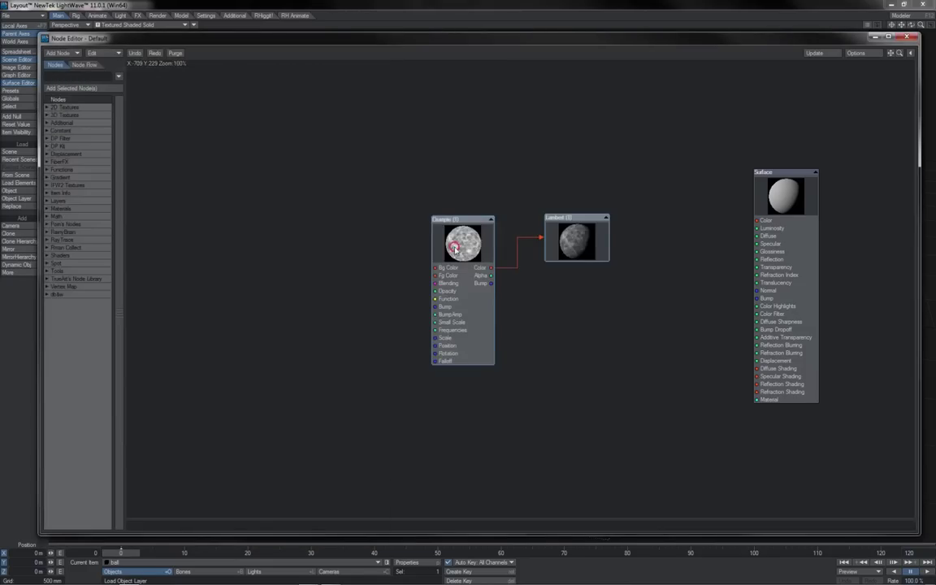
left_click_drag(436, 265, 390, 221)
mouse_move(553, 236)
left_mouse_down()
mouse_move(585, 241)
mouse_move(592, 385)
mouse_move(764, 369)
left_mouse_up()
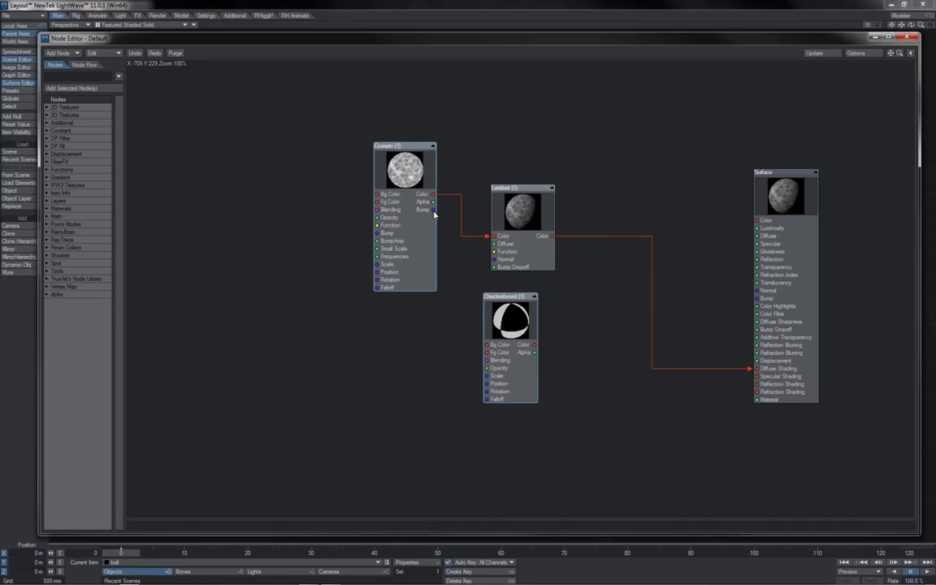
Link Crumple's Bump to Checkerboard's Position and detach the Diffuse Shading link.
left_click_drag(435, 211, 488, 375)
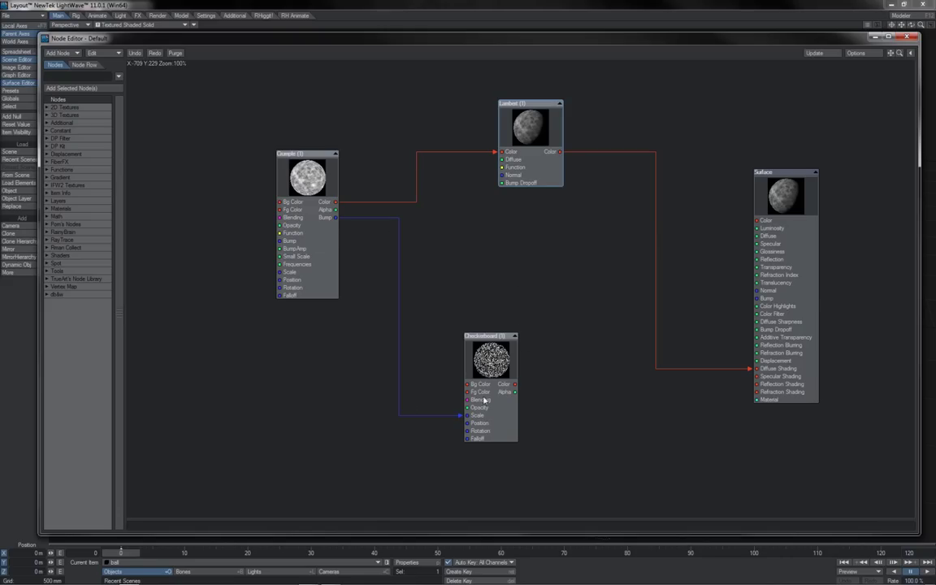
mouse_move(560, 152)
left_mouse_down()
mouse_move(574, 205)
mouse_move(426, 298)
mouse_move(406, 343)
mouse_move(468, 384)
mouse_move(639, 295)
mouse_move(650, 262)
left_mouse_up()
mouse_move(756, 368)
left_mouse_down()
mouse_move(712, 350)
mouse_move(759, 369)
mouse_move(742, 370)
left_mouse_up()
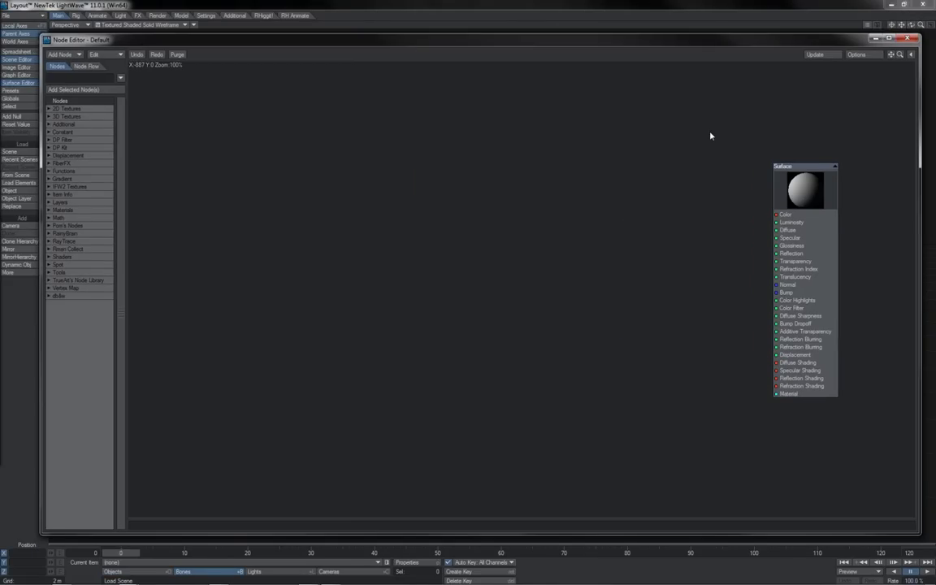
Add a Scalar constant node and connect it to the Surface node's Diffuse input.
left_click_drag(786, 213, 600, 224)
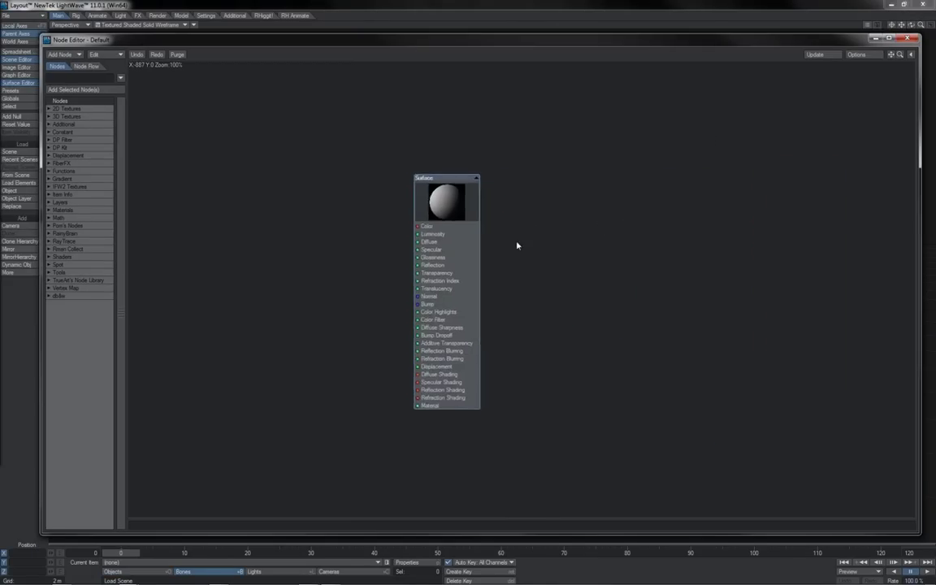
left_click_drag(534, 239, 532, 225)
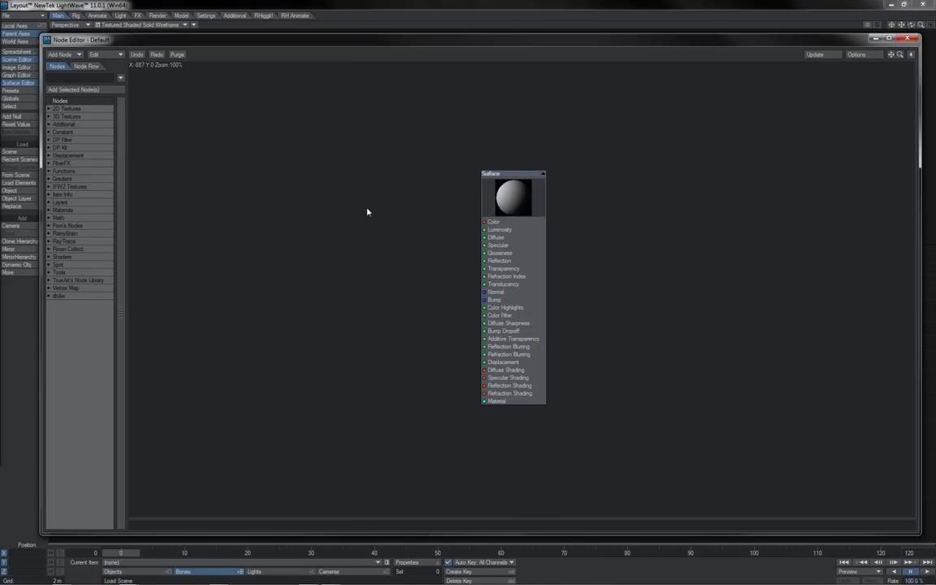
key("F5")
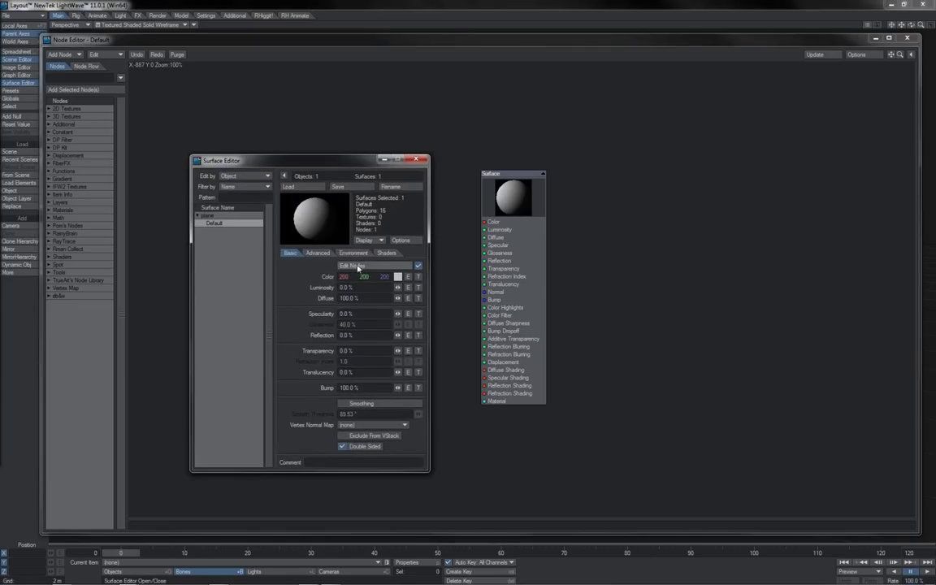
left_click_drag(300, 165, 260, 118)
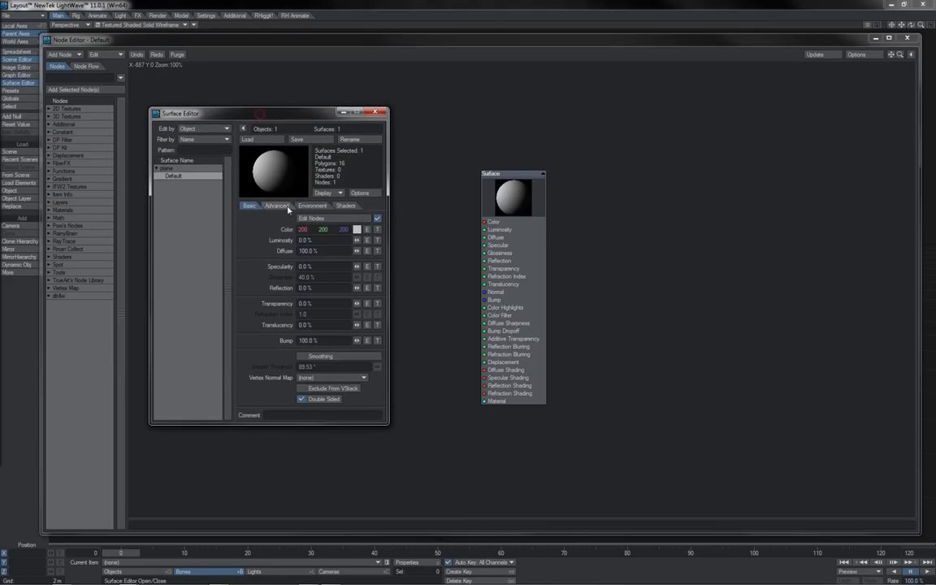
left_click(355, 250)
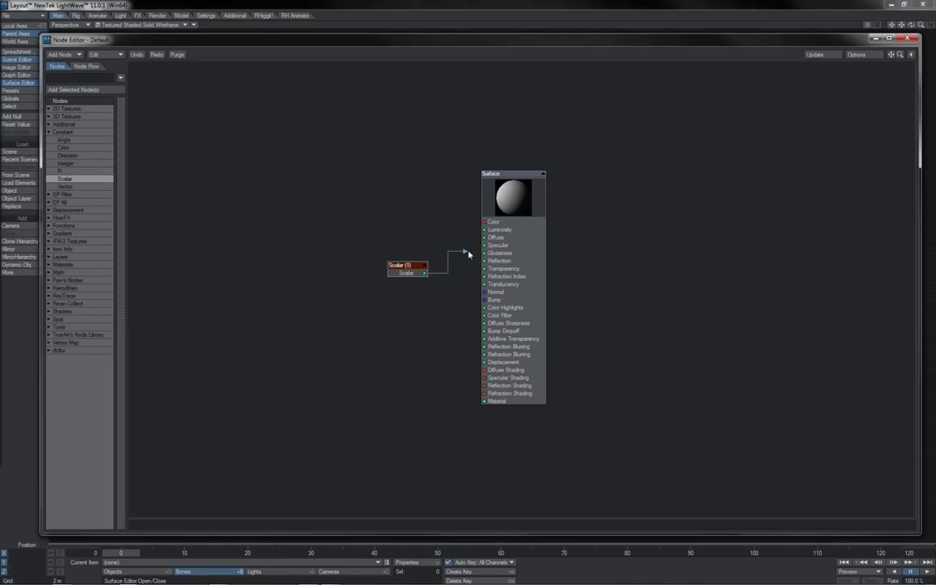
left_click_drag(469, 254, 492, 242)
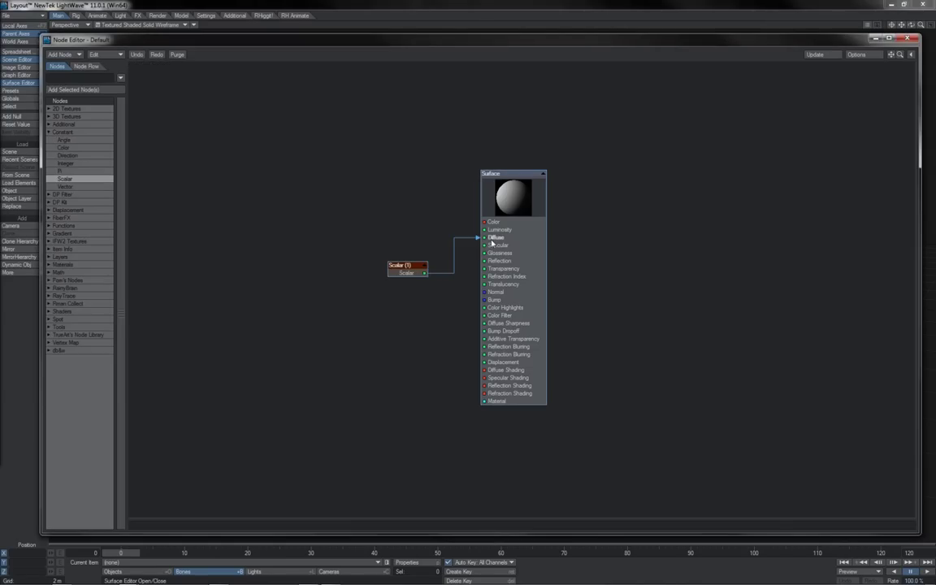
key("F5")
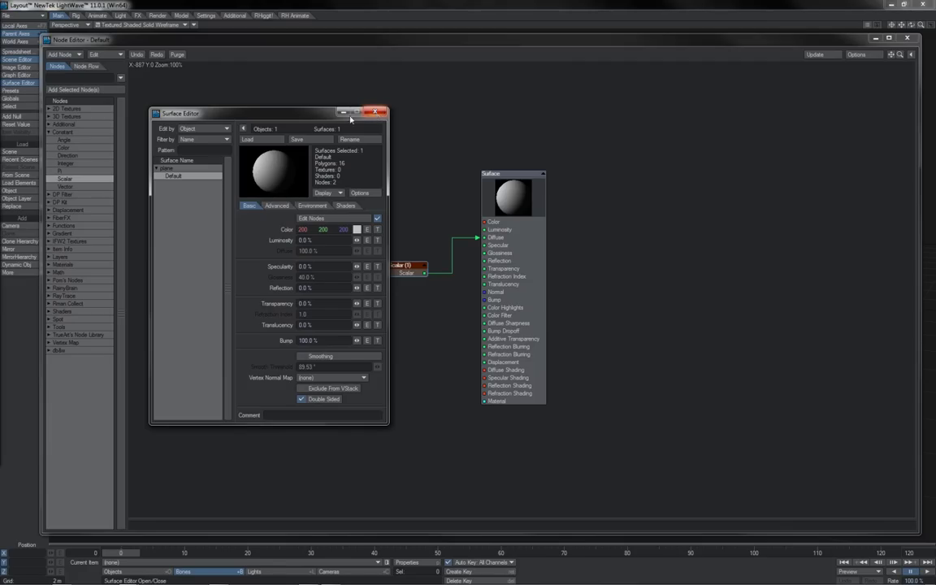
left_click_drag(304, 114, 337, 115)
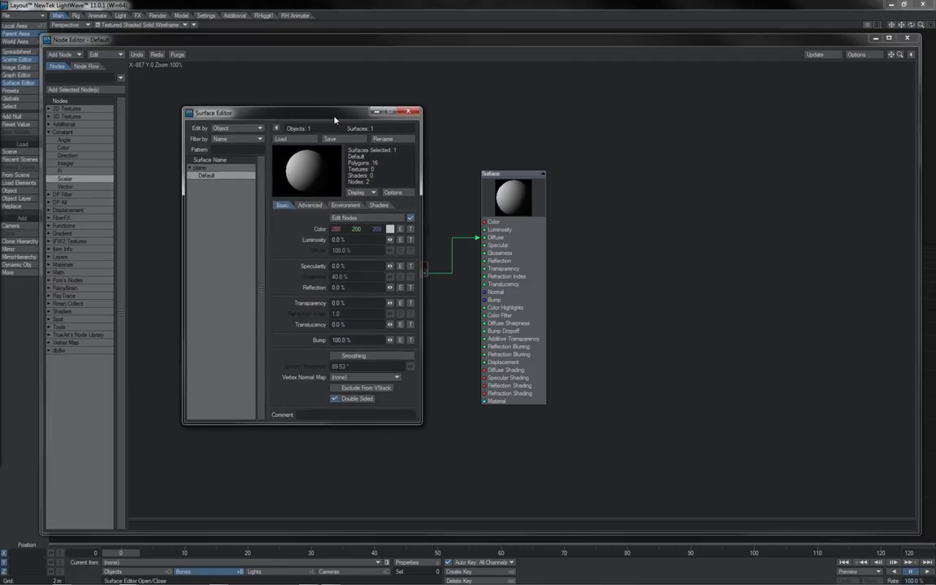
Set the Color texture layer to a Procedural Texture of type Node Editor.
left_click(412, 232)
left_click_drag(346, 209, 603, 215)
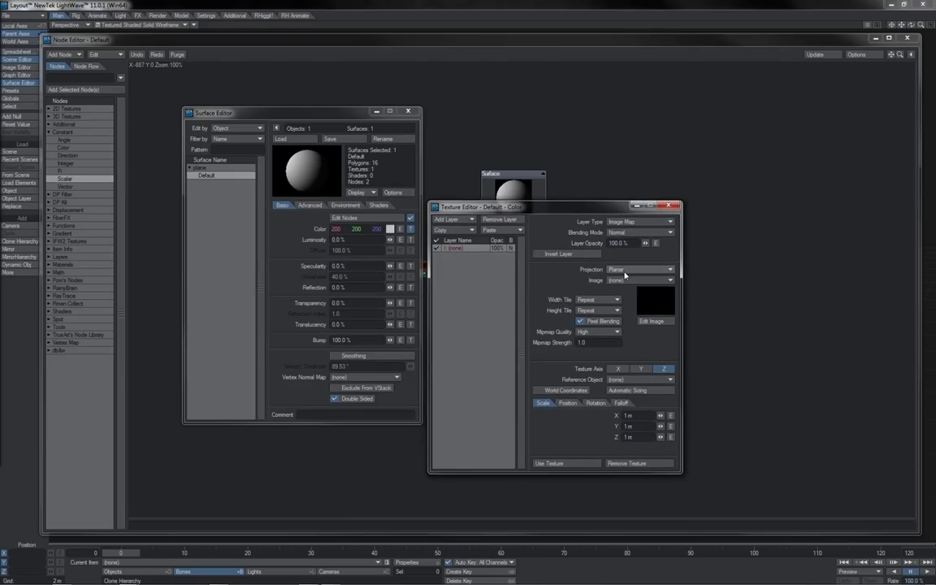
left_click(640, 223)
left_click(622, 224)
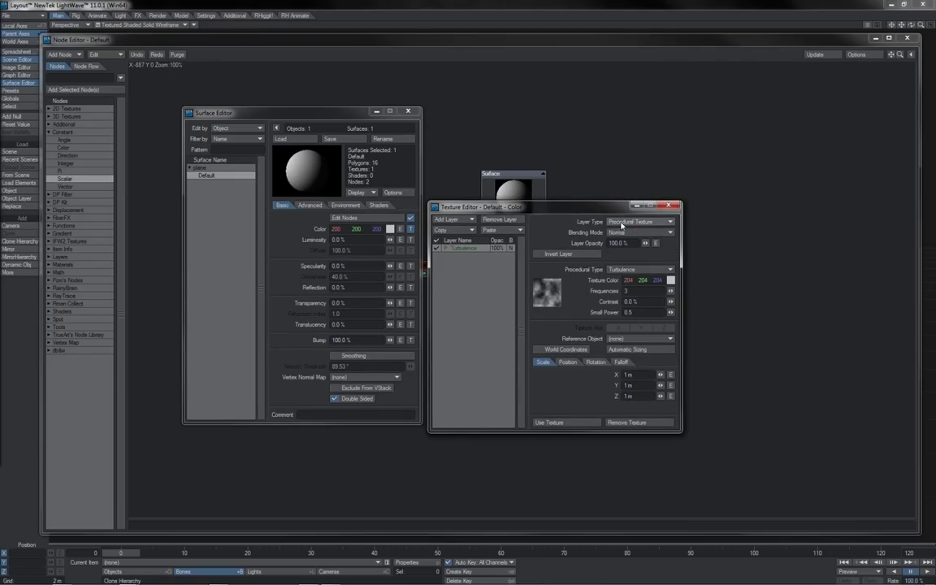
left_click(625, 269)
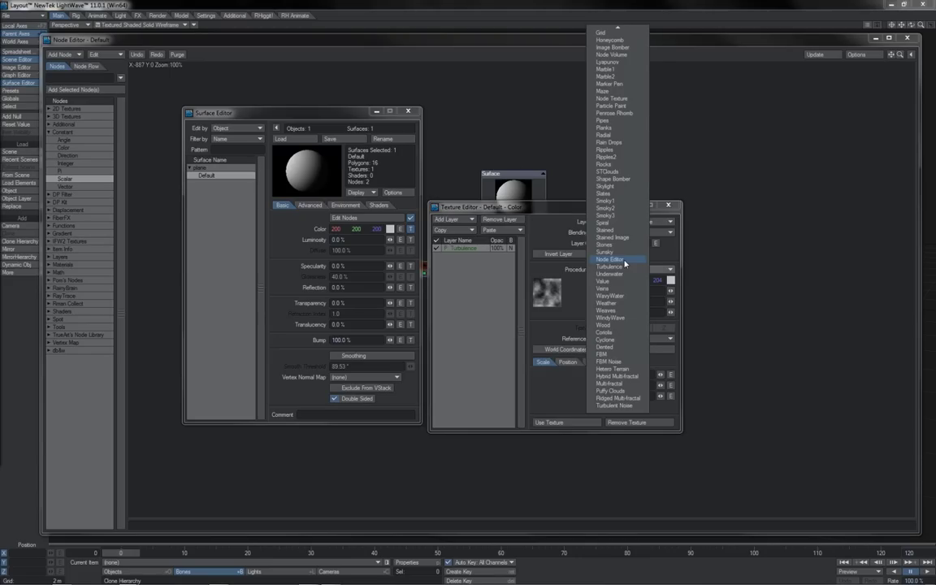
left_click(625, 263)
left_click_drag(884, 280, 527, 263)
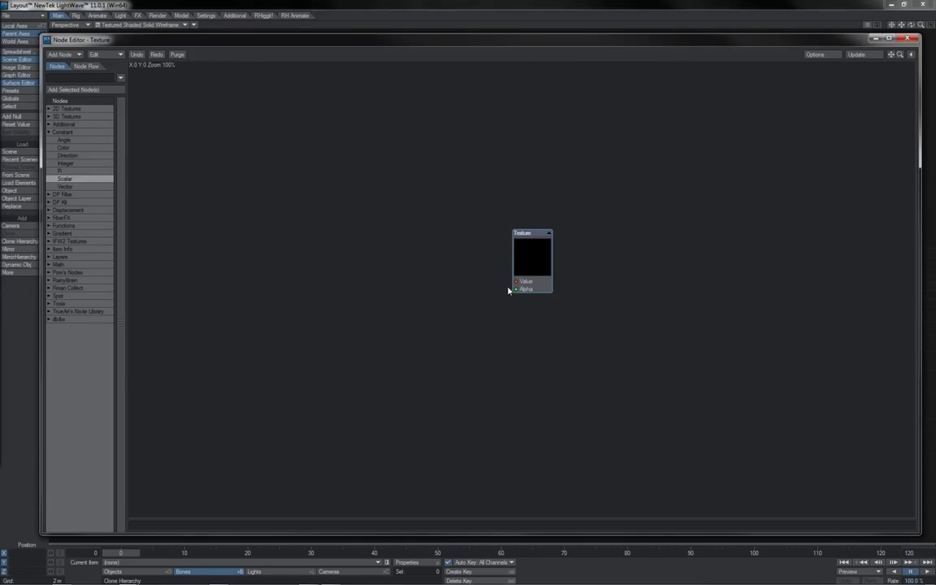
left_click_drag(520, 275, 523, 286)
Open the Bump texture layer's own node graph.
key("F5")
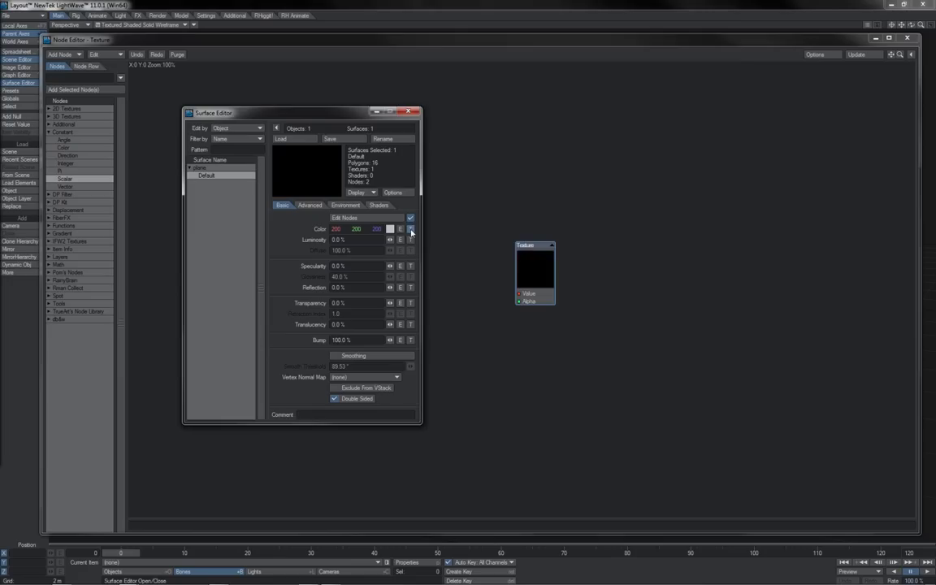
left_click(411, 340)
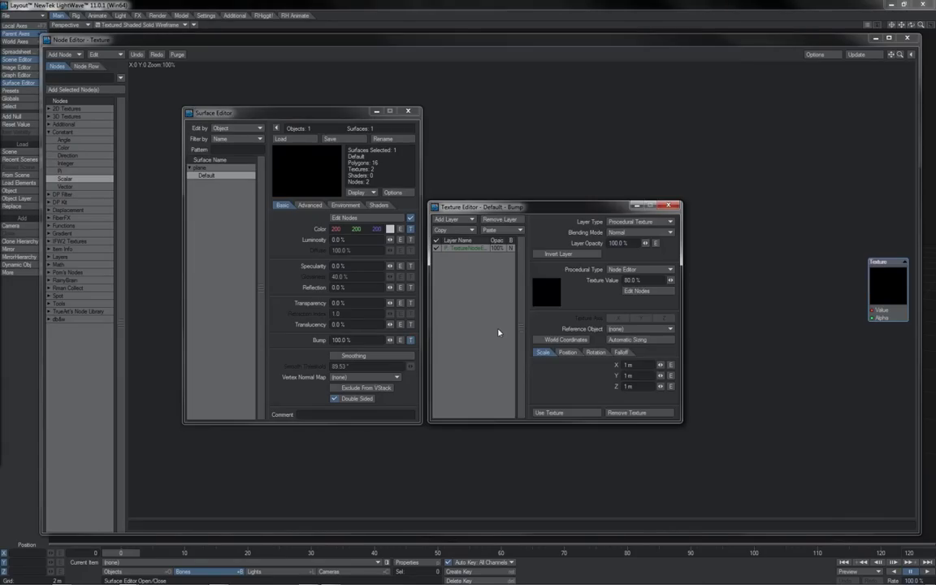
left_click(637, 291)
left_click_drag(793, 249, 815, 271)
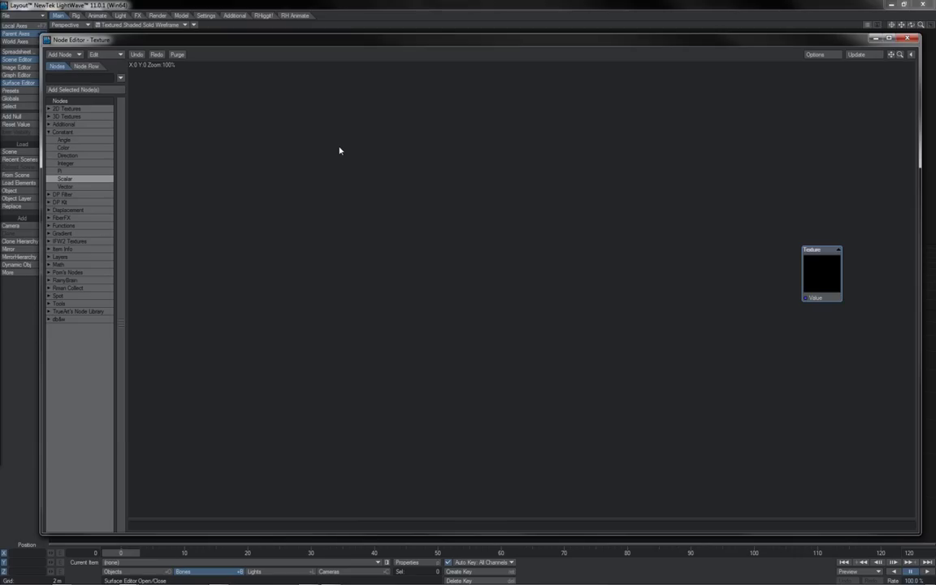
Filter the node list by 'layer' and add a Bump Layer node to the graph.
left_click(104, 77)
type("layer")
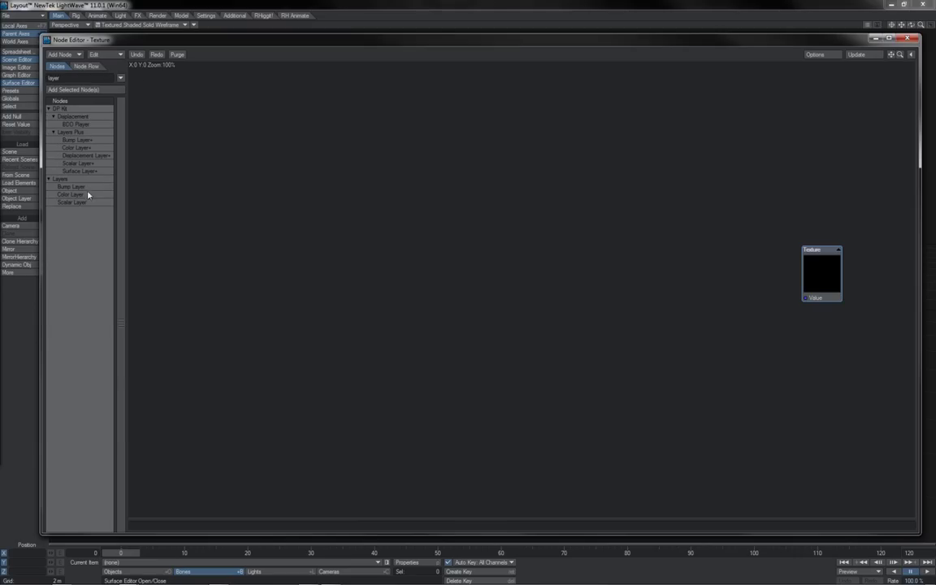
double_click(74, 187)
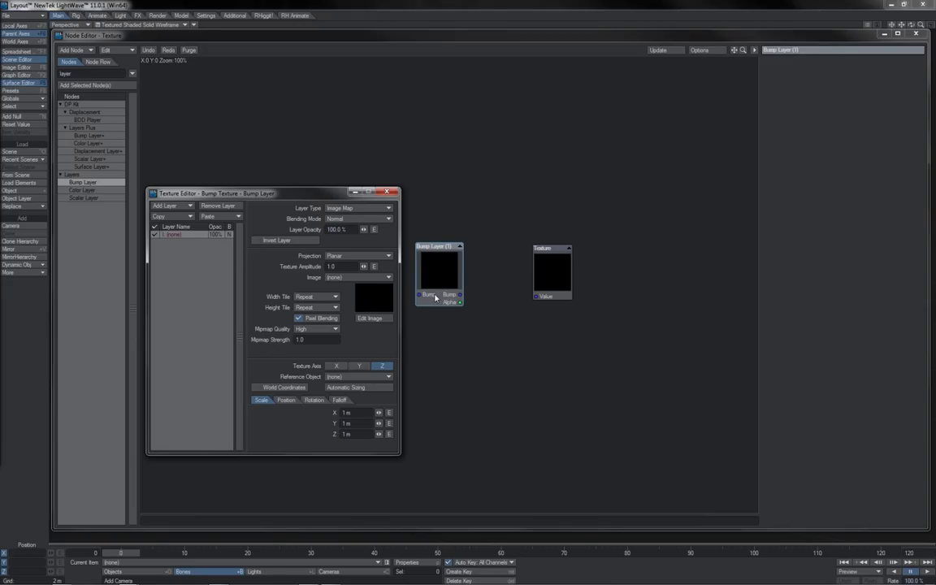
Paste the Bump Layer node into the Default surface's node graph and open its nested bump texture graph.
key("F5")
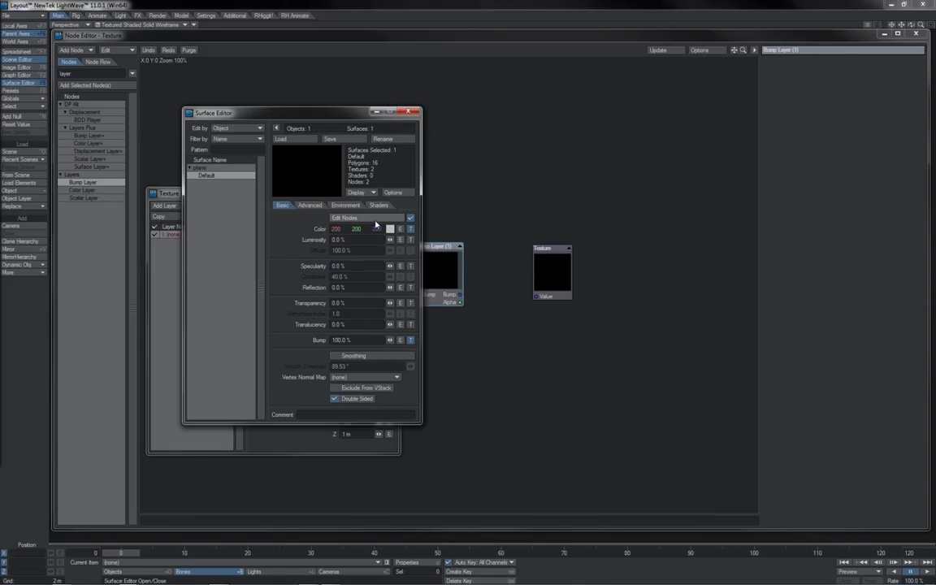
left_click(375, 221)
key("ctrl+v")
left_click_drag(315, 355, 300, 355)
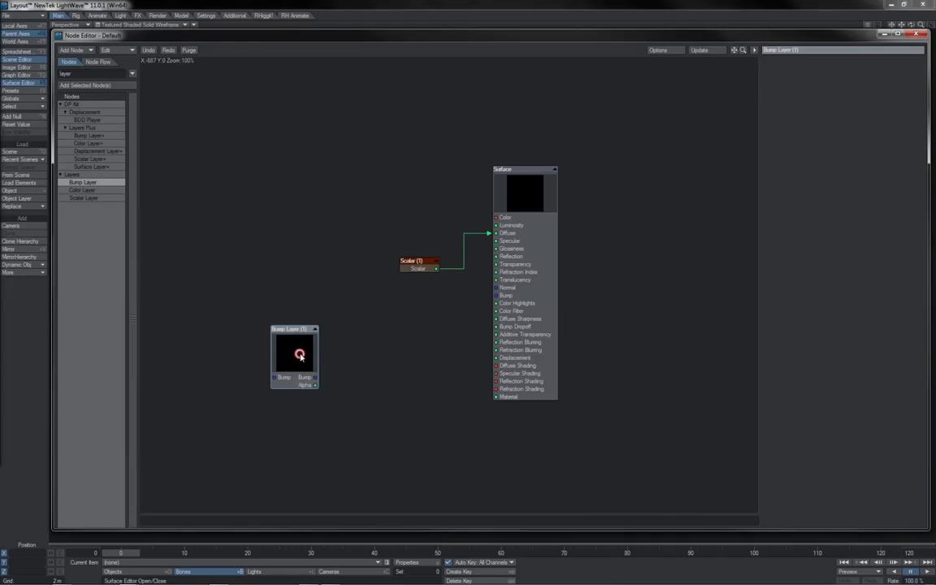
double_click(300, 355)
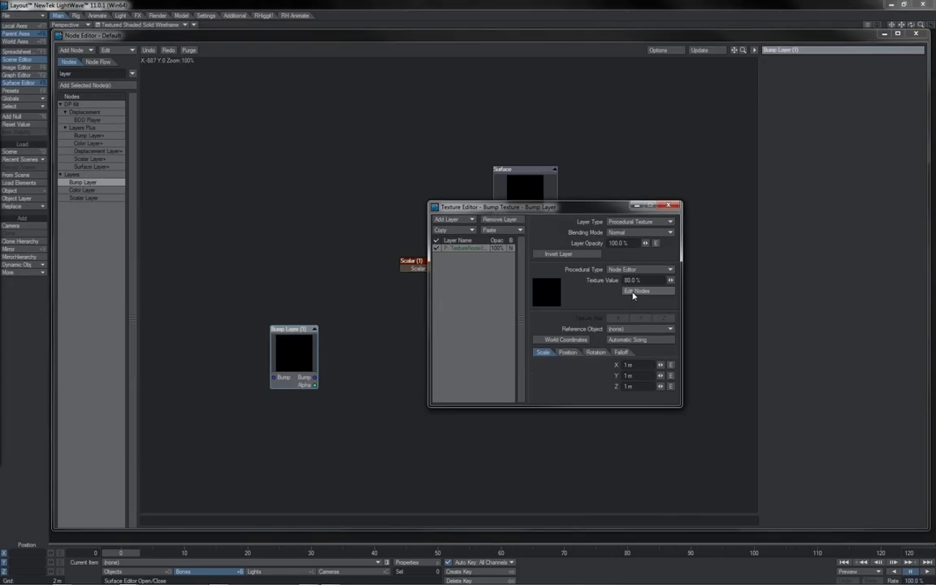
left_click(635, 291)
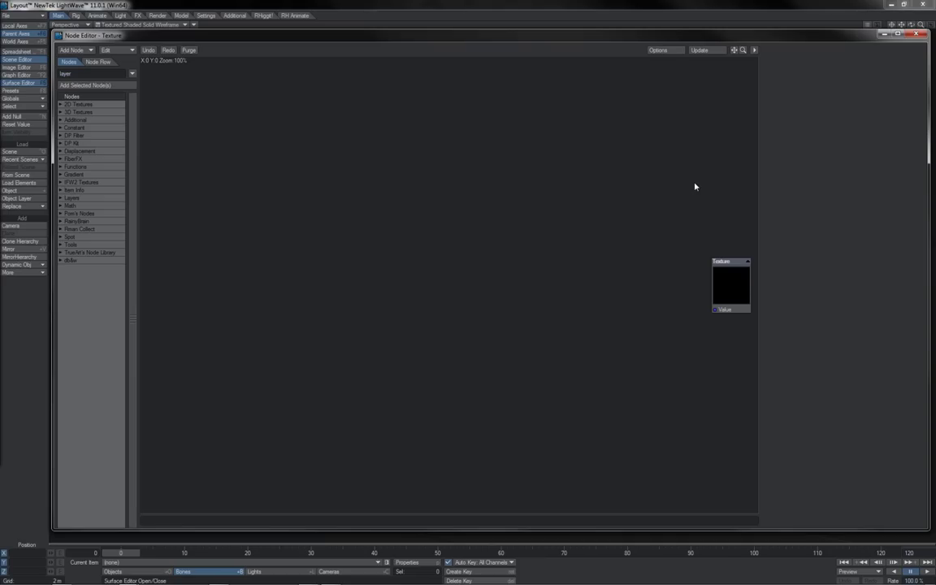
Close the texture graph and add a Nodal Motion modifier to the camera's motion options.
left_click(914, 35)
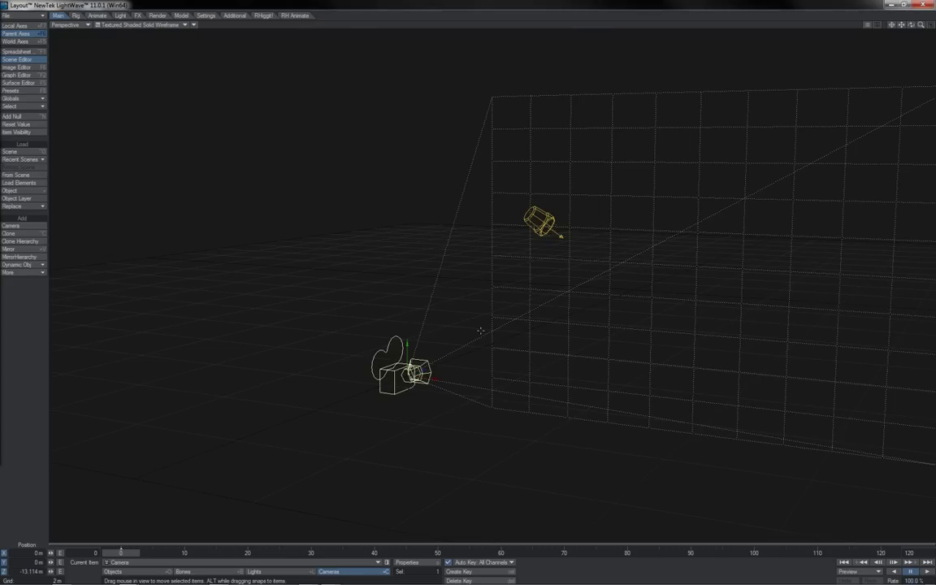
key("m")
left_click_drag(372, 208, 606, 221)
left_click(605, 397)
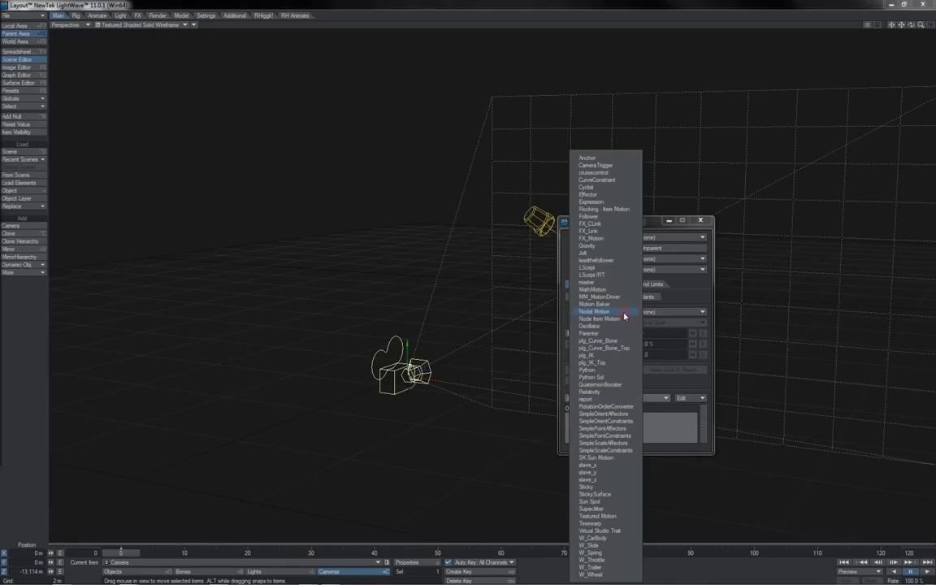
left_click(625, 313)
Inspect the Nodal Motion node graph's NodalMotion node and toggle After IK on and off.
double_click(620, 411)
mouse_move(671, 282)
left_mouse_down()
mouse_move(663, 295)
mouse_move(675, 296)
mouse_move(661, 286)
mouse_move(672, 287)
left_mouse_up()
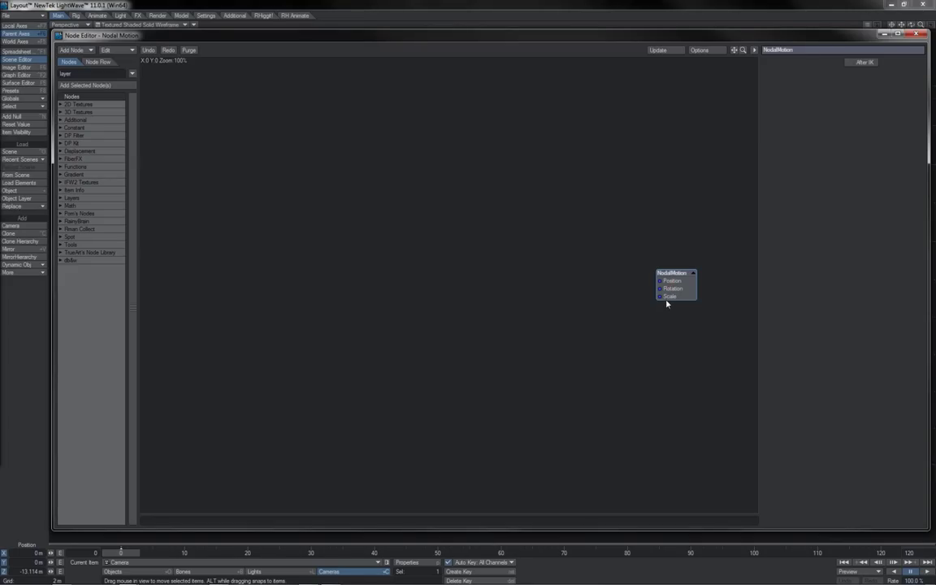
left_click(852, 65)
left_click(851, 64)
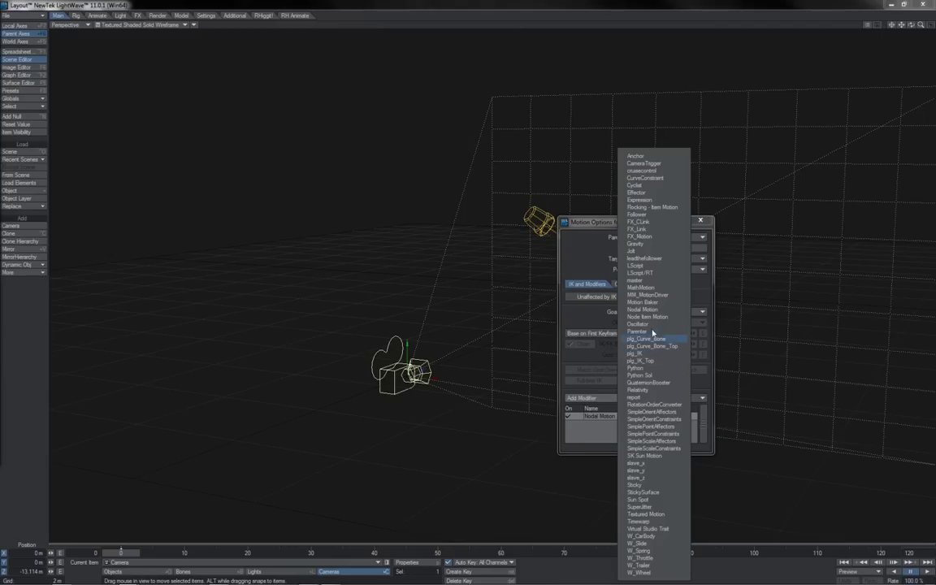
Add a Node Item Motion modifier and place a Make Vector node beside NodalMotion in its graph.
left_click(656, 317)
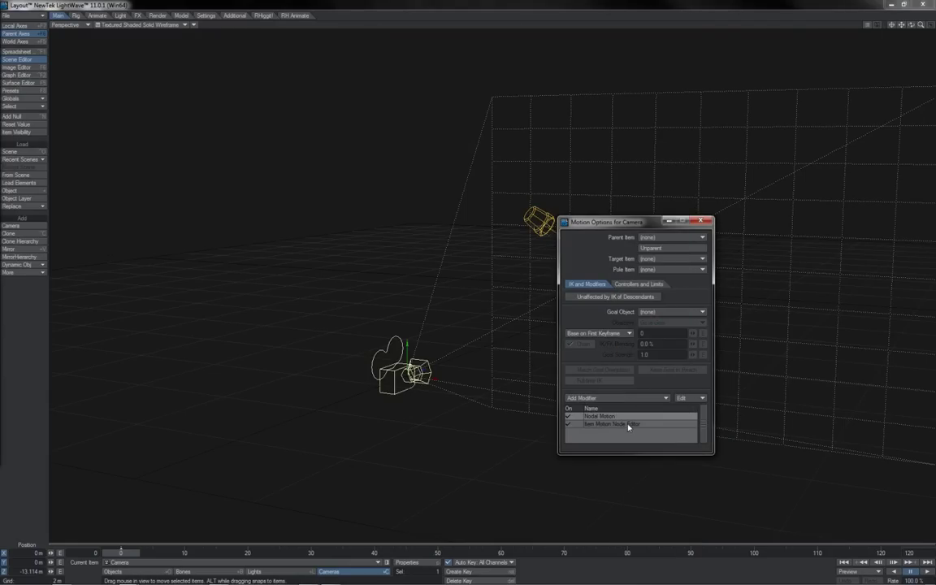
double_click(626, 424)
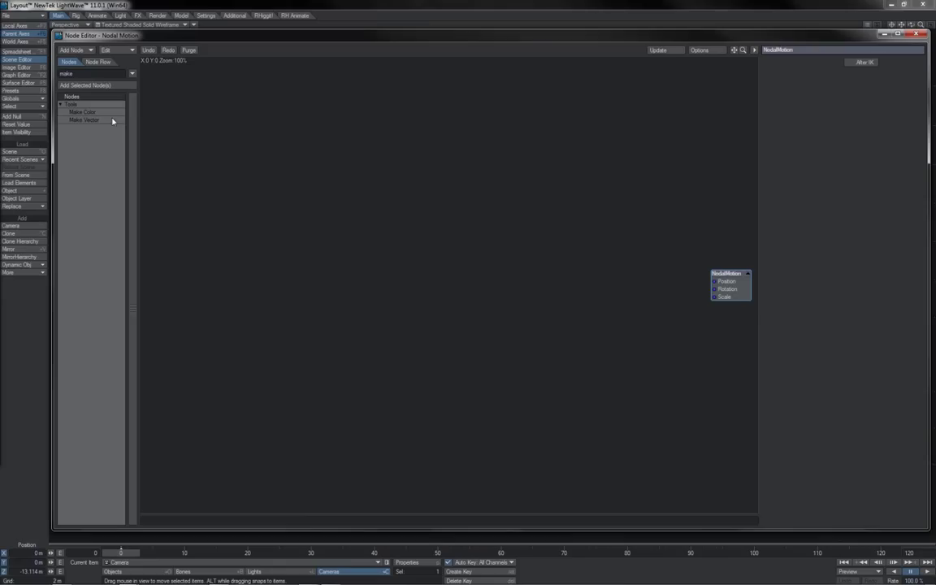
double_click(112, 120)
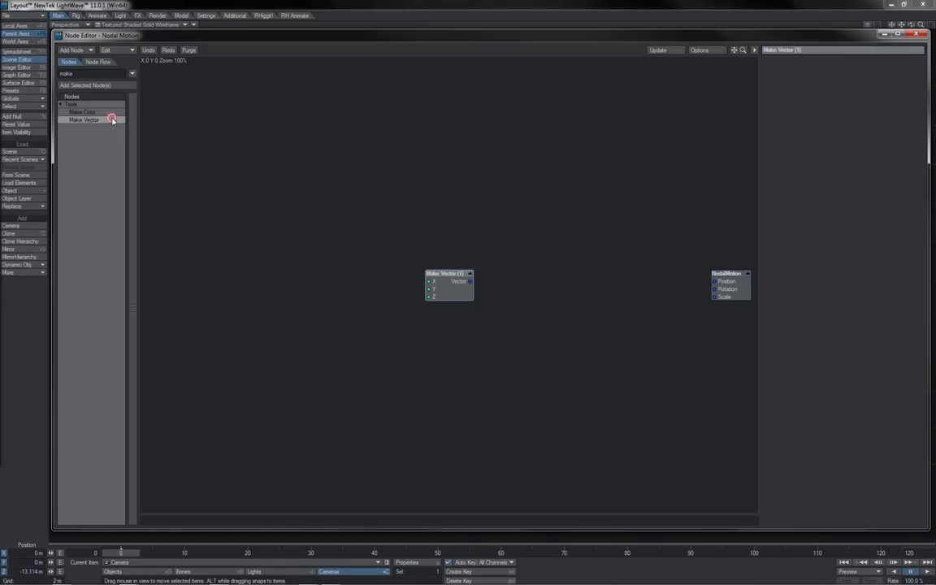
left_click_drag(440, 297, 711, 286)
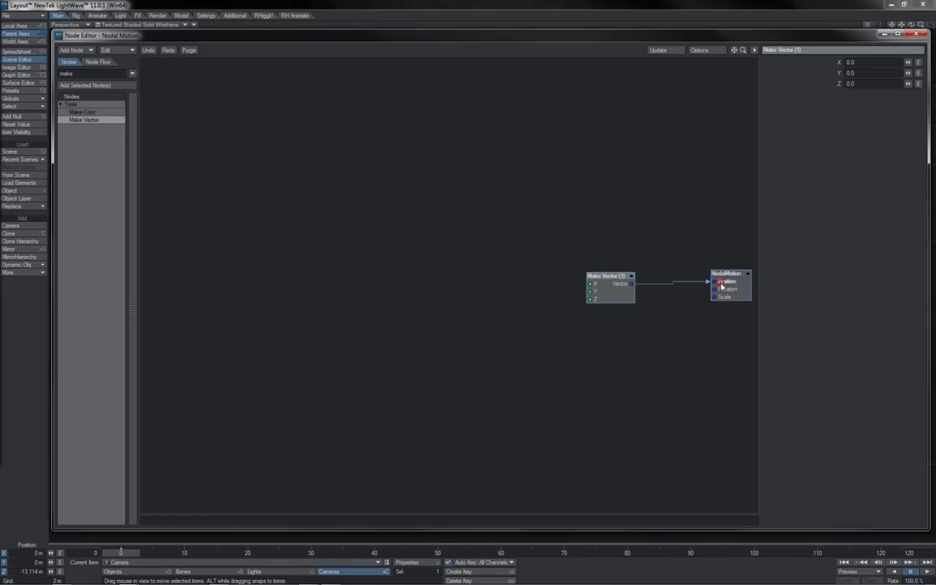
left_click_drag(612, 286, 634, 276)
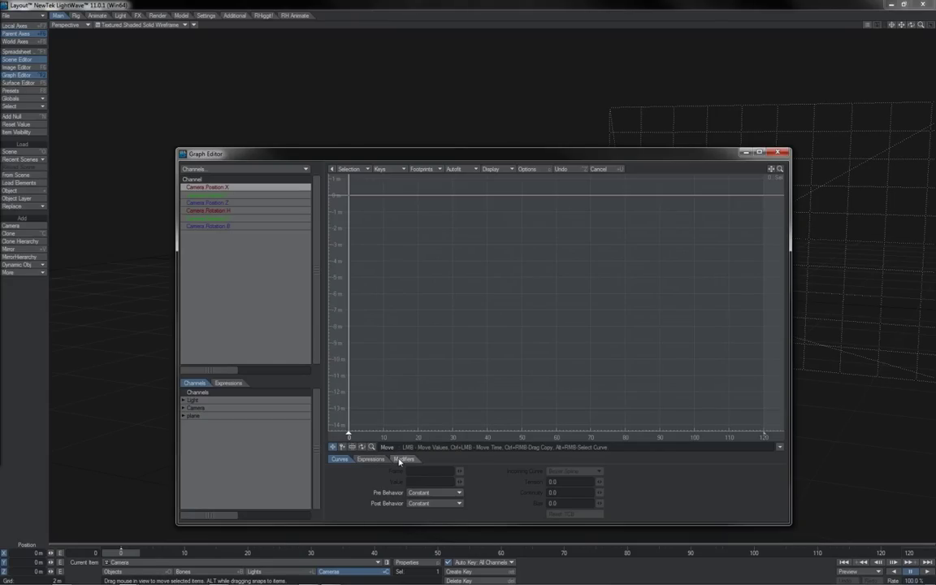
Add a Node Channel Filter modifier to the camera's Position X channel and view its Channel node.
left_click(402, 459)
left_click(395, 471)
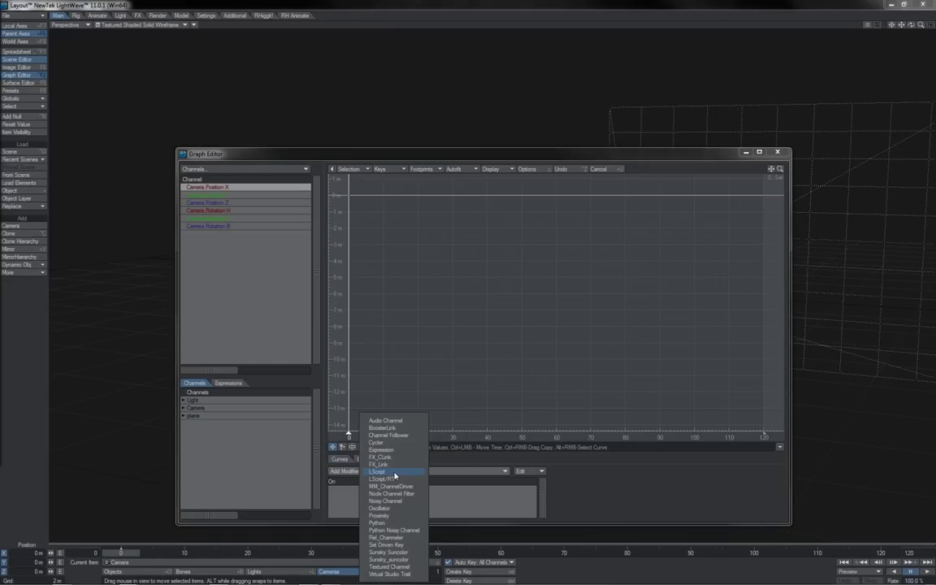
left_click(417, 494)
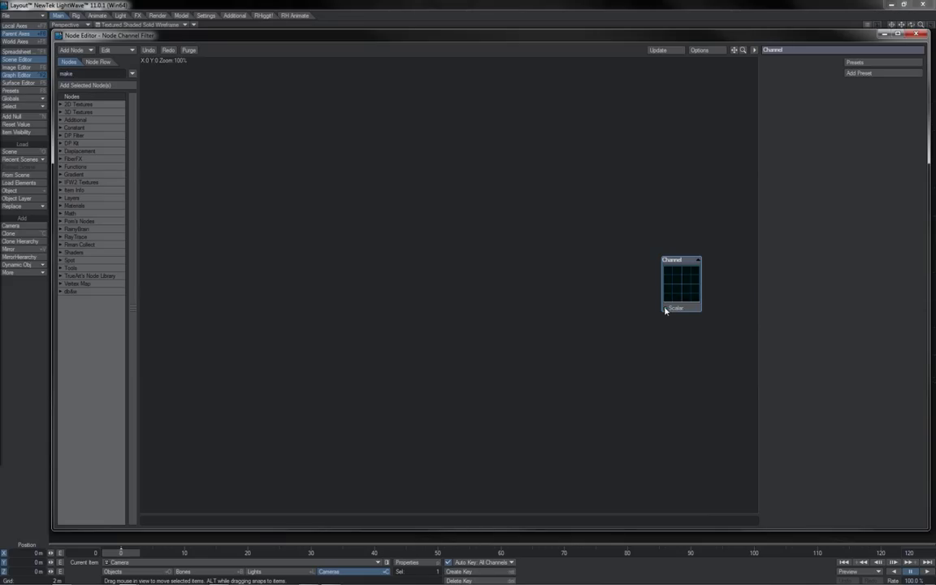
left_click_drag(681, 296, 697, 292)
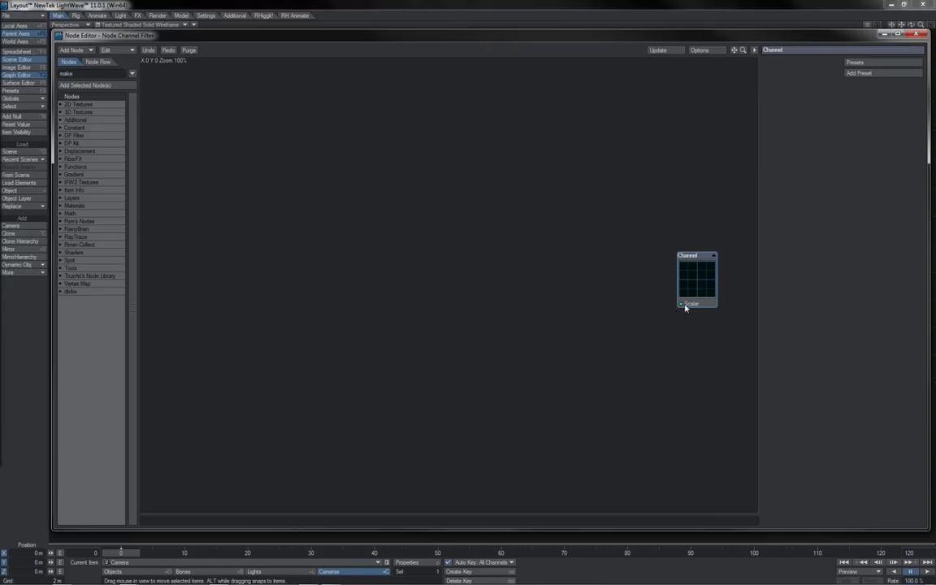
left_click(917, 34)
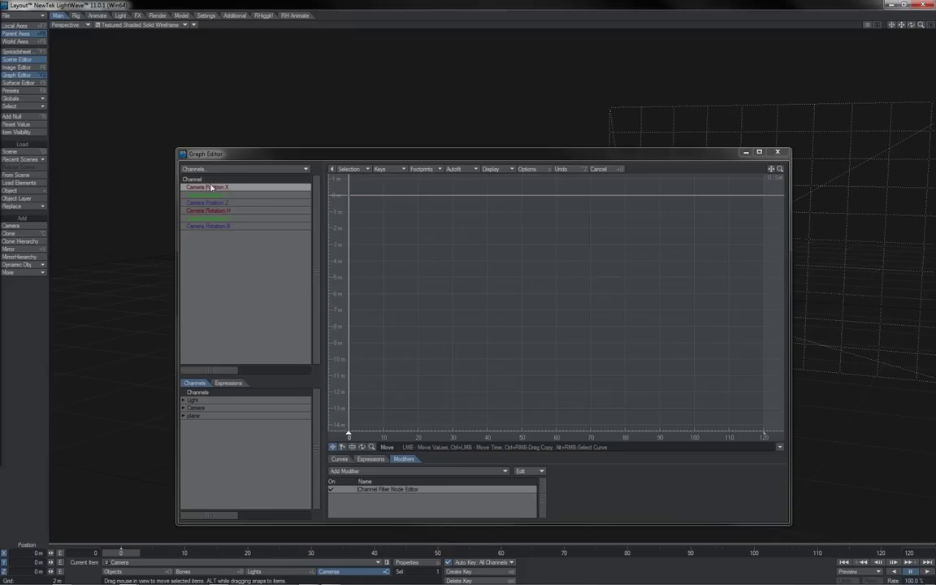
double_click(405, 490)
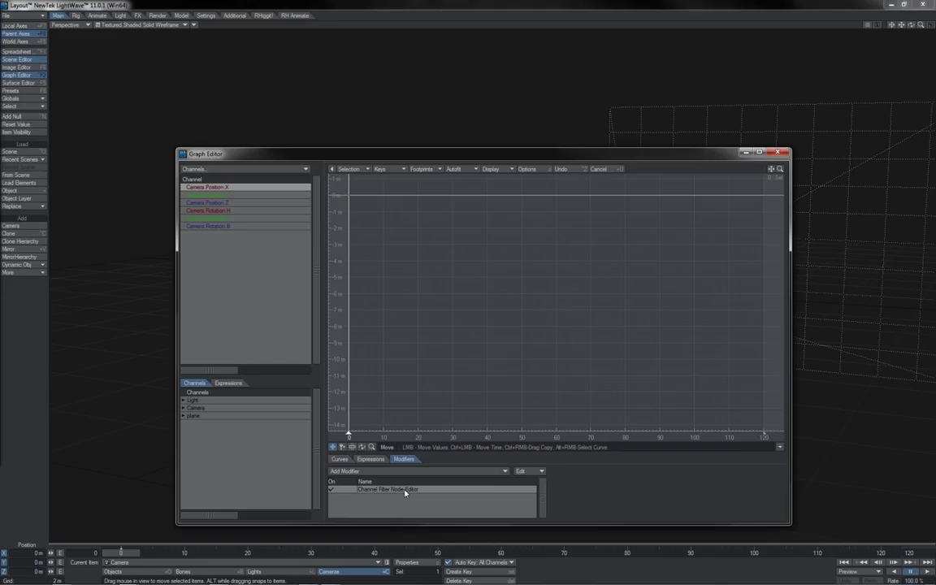
View the Null's Instance Generator node graph and shift its InstanceGenerator node slightly.
key("m")
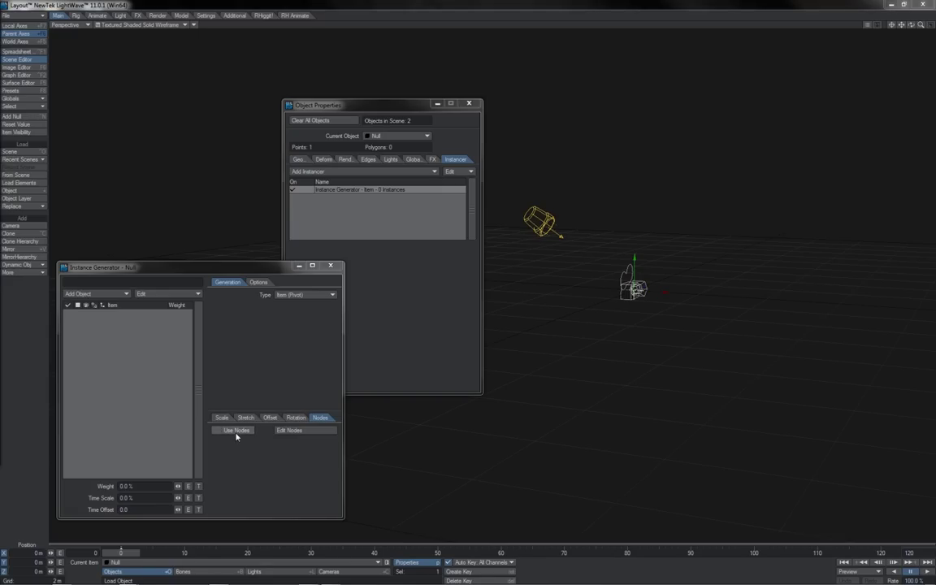
left_click(289, 433)
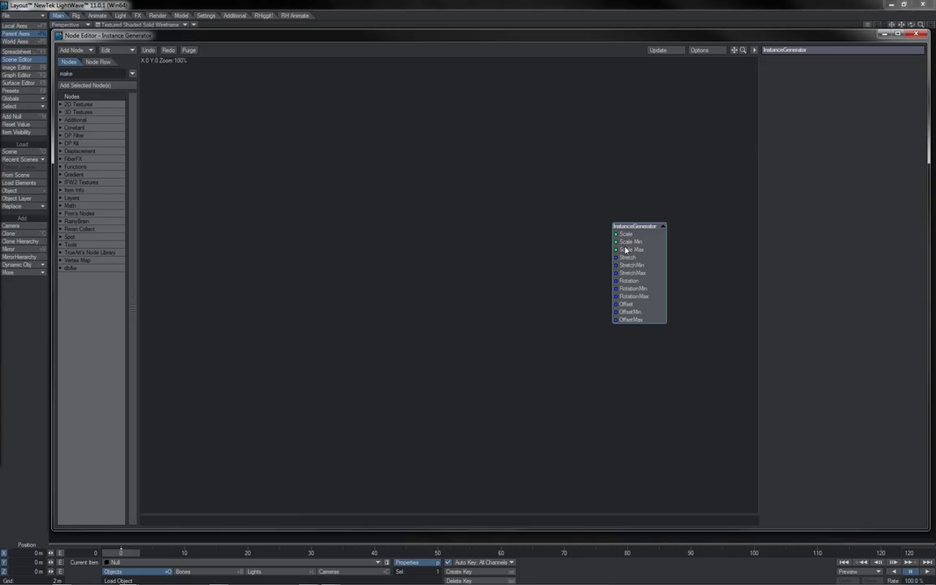
mouse_move(625, 249)
left_mouse_down()
mouse_move(638, 242)
mouse_move(634, 257)
left_mouse_up()
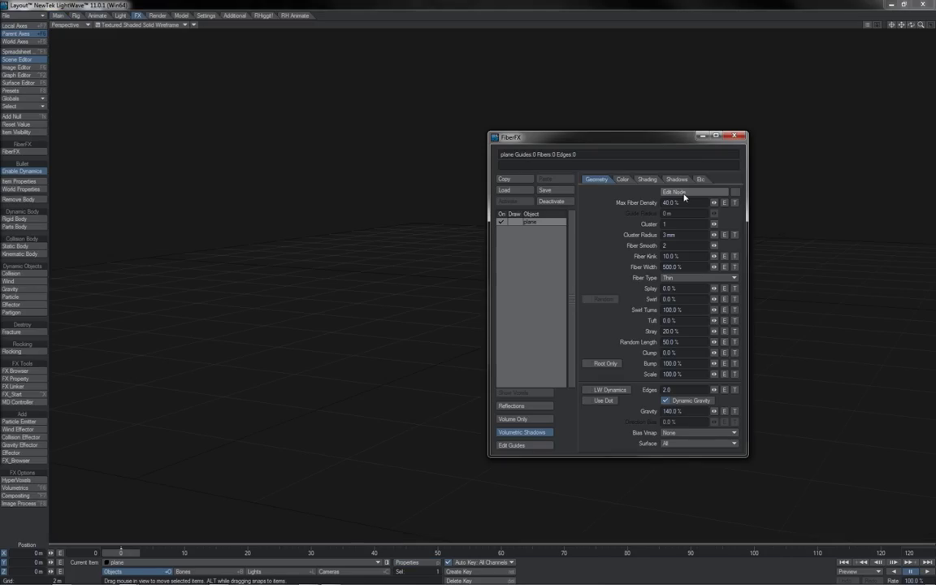
Open the FiberFX Fiber Displacement node graph from the Geometry settings.
left_click(683, 196)
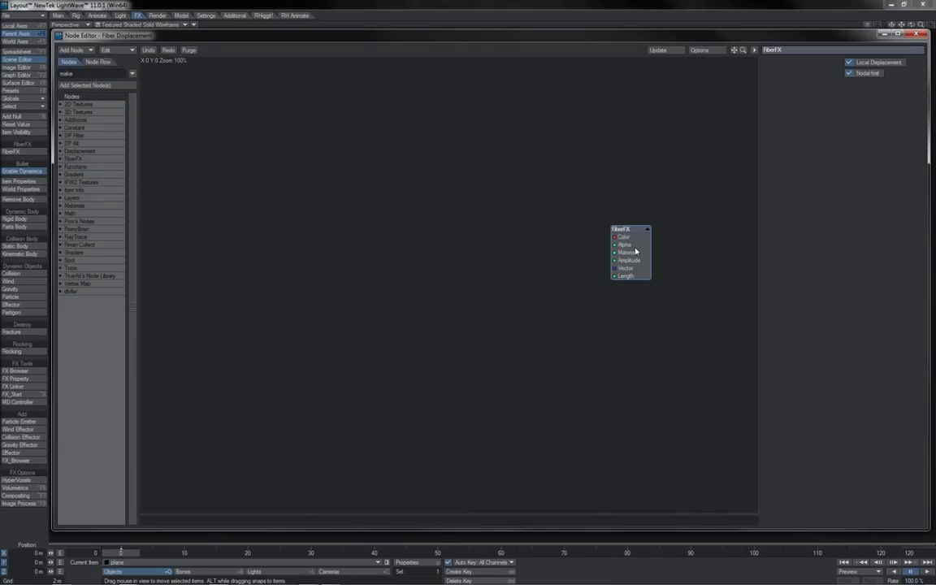